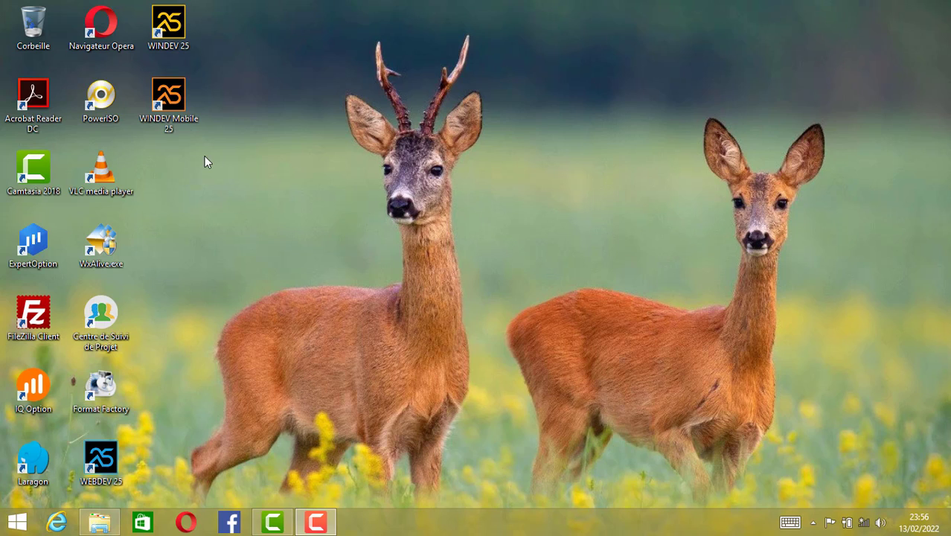
- Launch the wamp-server-wamp5-2-5-multi-win installer from the Téléchargements folder
{"action": "left_click", "coordinate": [99, 522]}
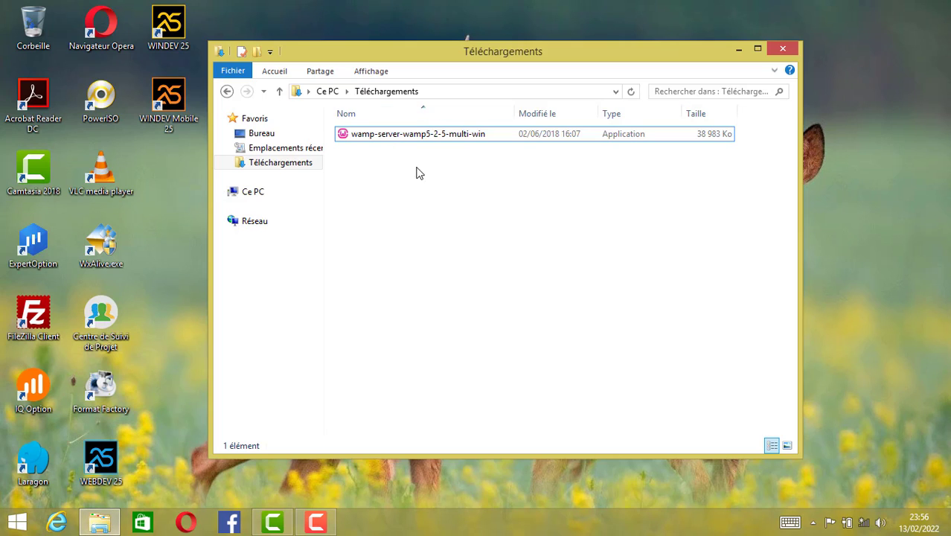
{"action": "left_click", "coordinate": [373, 134]}
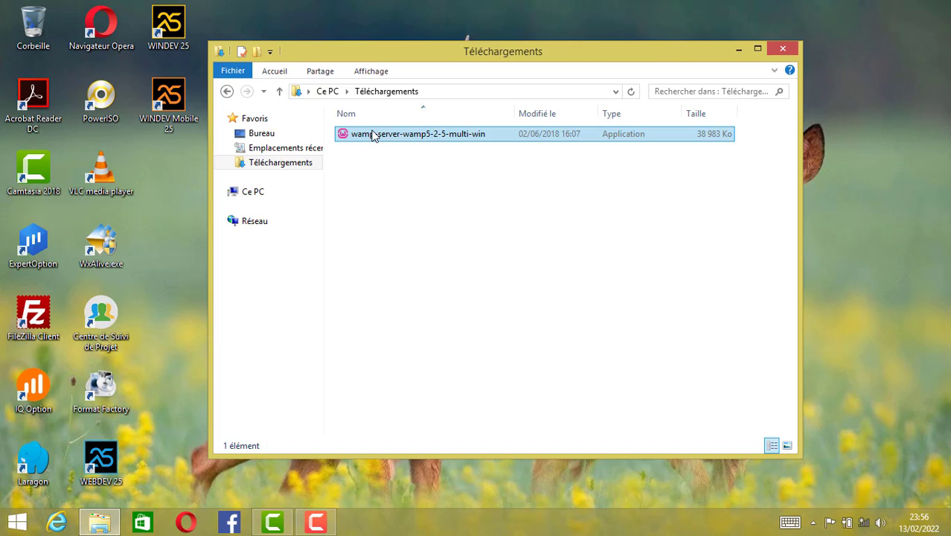
{"action": "left_click", "coordinate": [394, 166]}
{"action": "double_click", "coordinate": [401, 135]}
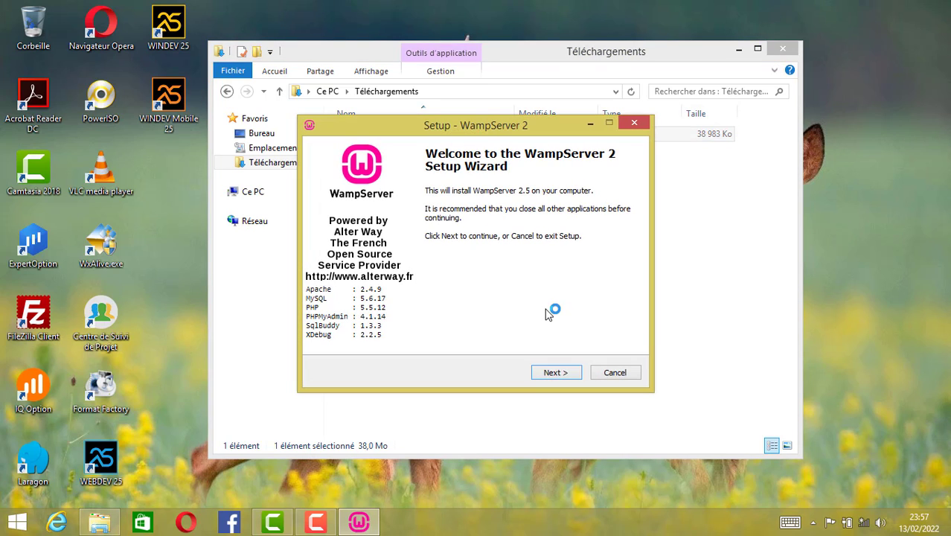
- Accept the WampServer 2 license agreement and keep the default installation folder
{"action": "key", "text": "Return"}
{"action": "key", "text": "alt+a"}
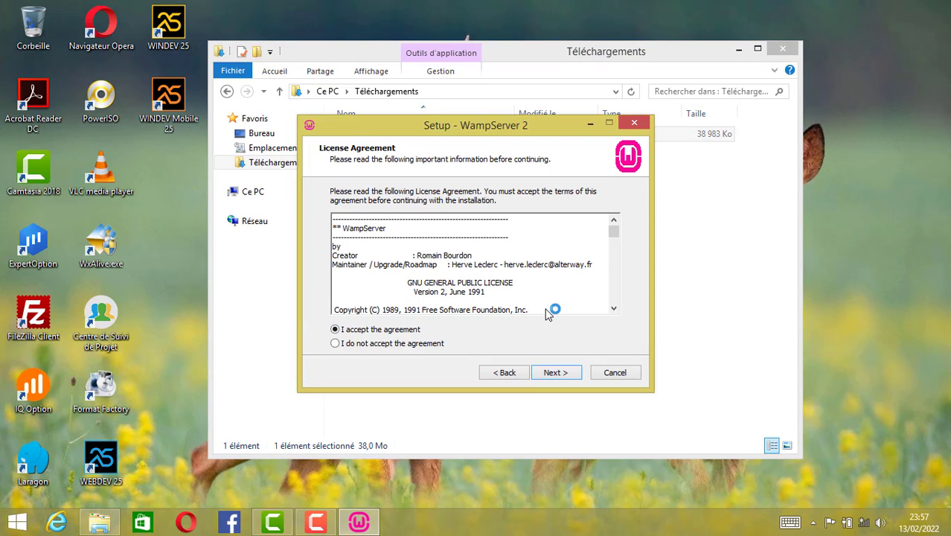
{"action": "key", "text": "Return"}
{"action": "key", "text": "Return"}
- Install WampServer with Quick Launch and Desktop icons, keeping the default PHP mail parameters
{"action": "left_click", "coordinate": [338, 251]}
{"action": "left_click", "coordinate": [337, 235]}
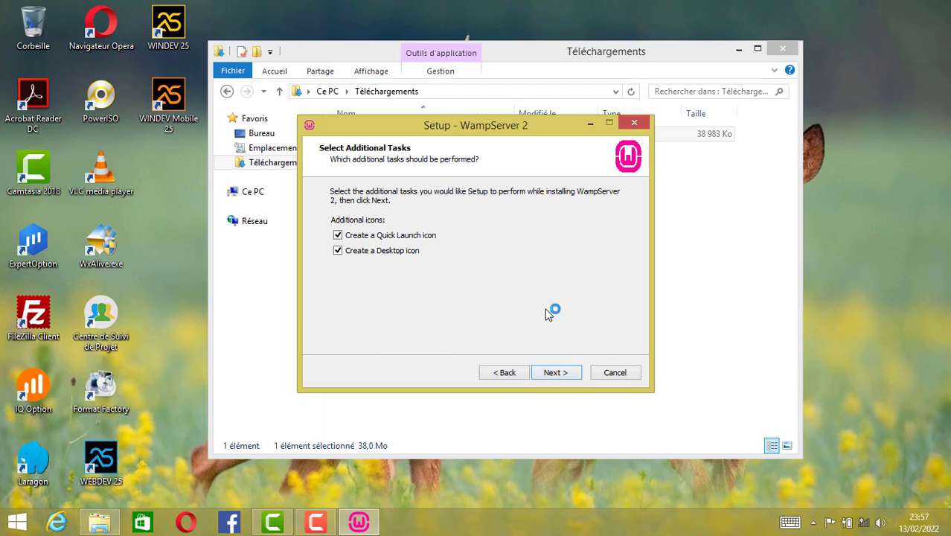
{"action": "key", "text": "Return"}
{"action": "key", "text": "Return"}
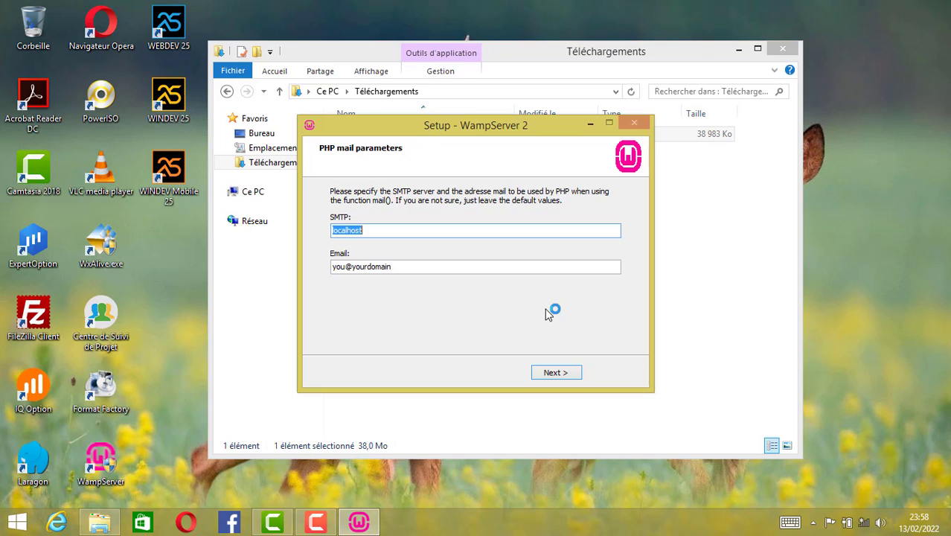
{"action": "key", "text": "Return"}
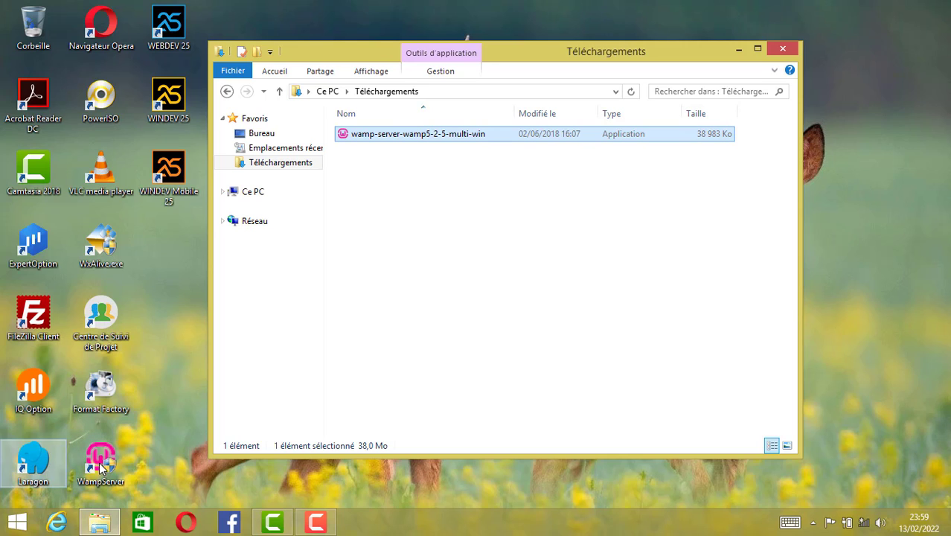
- Move the WampServer icon out of the hidden notification icons so it stays on the taskbar
{"action": "left_click", "coordinate": [533, 326]}
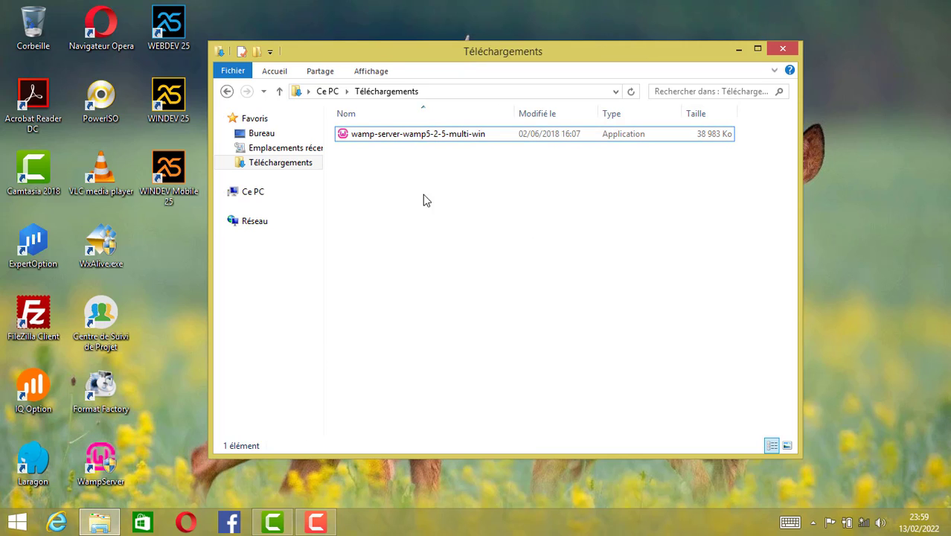
{"action": "left_click", "coordinate": [813, 522]}
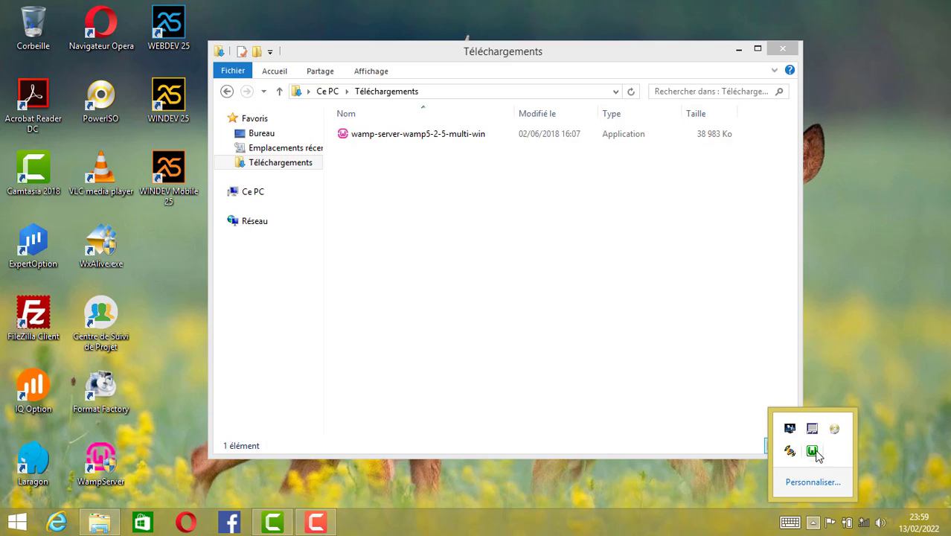
{"action": "left_click_drag", "start_coordinate": [823, 523], "coordinate": [813, 523]}
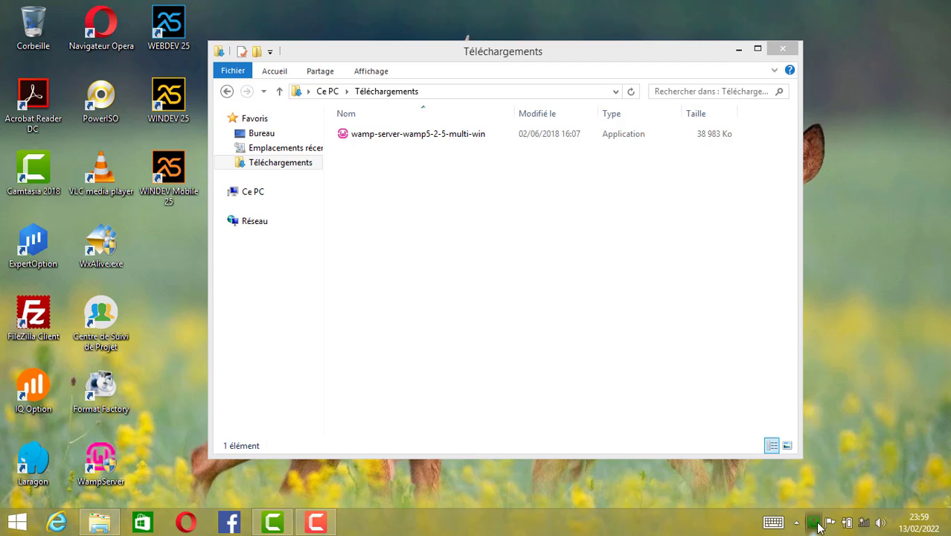
- Open WampServer's localhost home page and look over the server configuration, tools, projects and aliases
{"action": "left_click", "coordinate": [813, 523]}
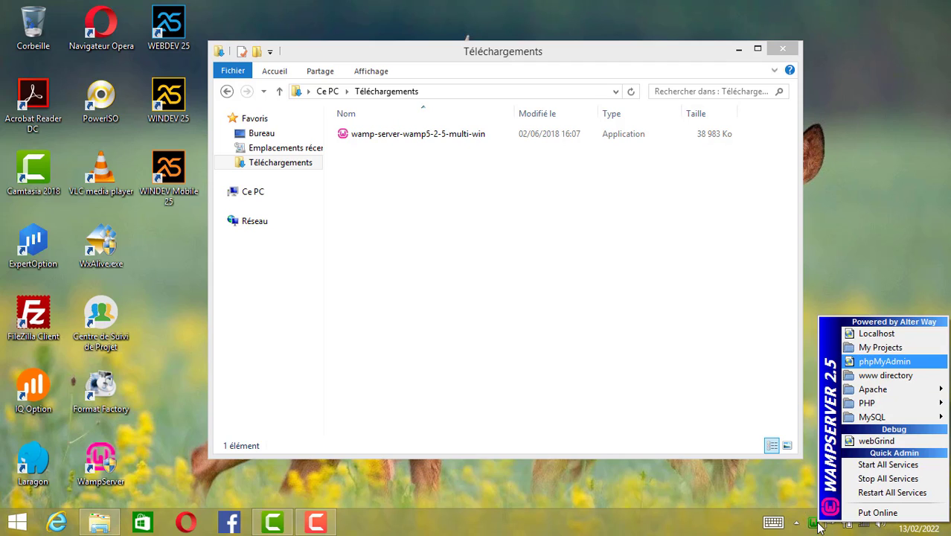
{"action": "left_click", "coordinate": [818, 526]}
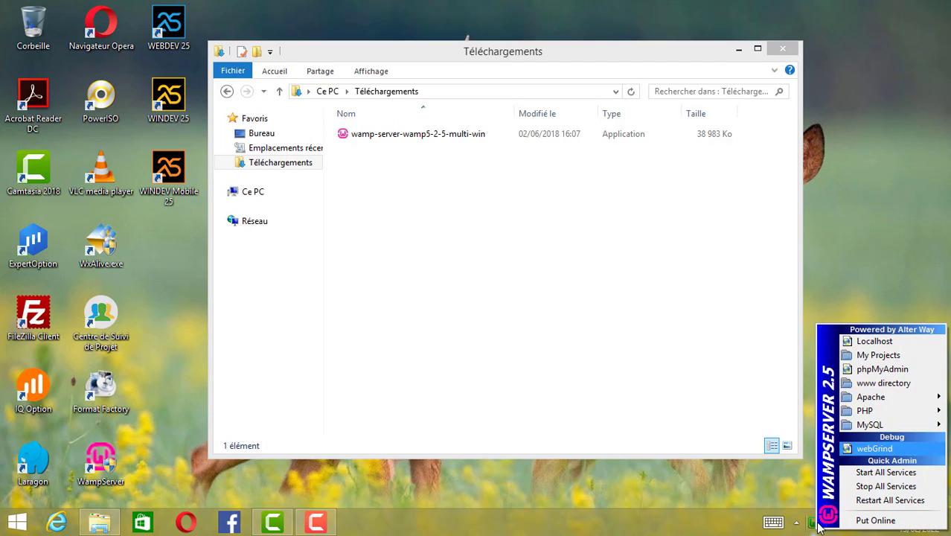
{"action": "left_click", "coordinate": [818, 526]}
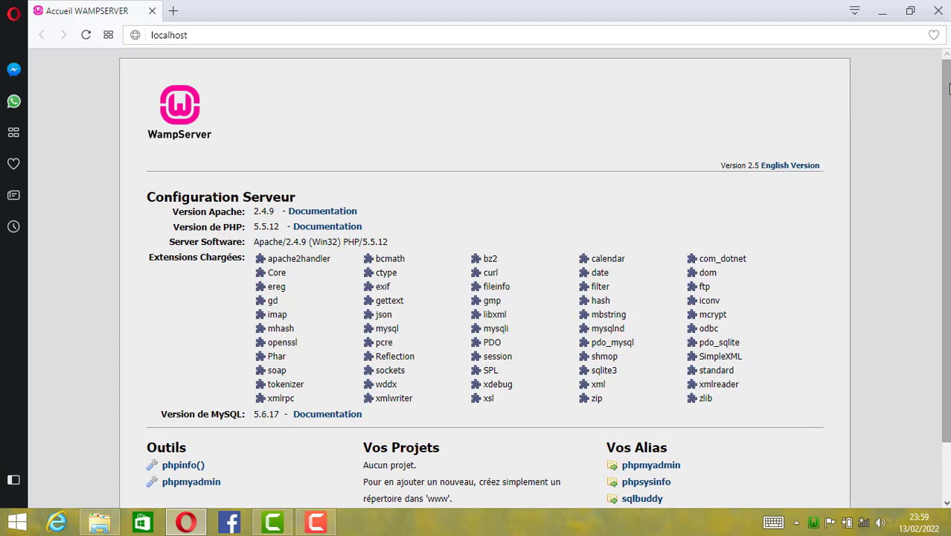
{"action": "scroll", "coordinate": [899, 259], "scroll_direction": "down", "scroll_amount": 2}
{"action": "scroll", "coordinate": [948, 208], "scroll_direction": "up", "scroll_amount": 2}
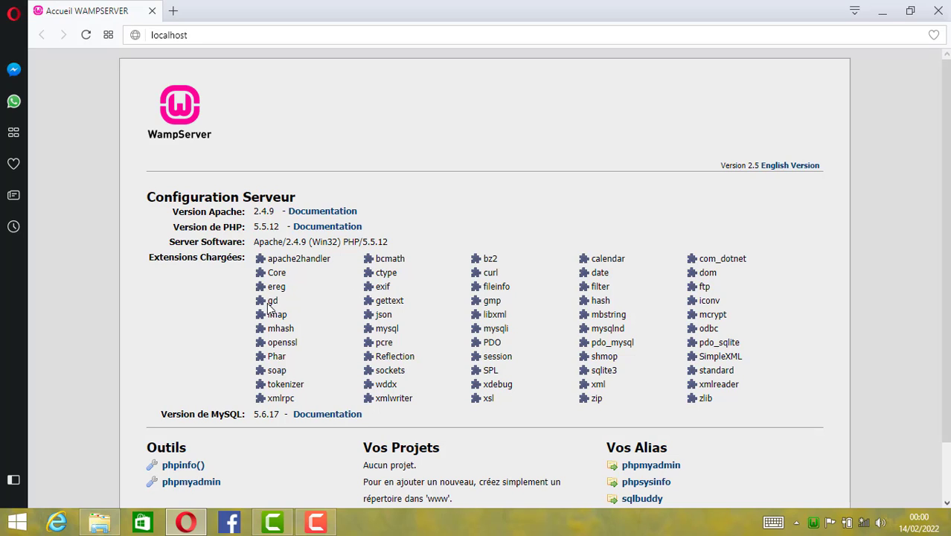
- Switch to File Explorer and open the OS (C:) drive
{"action": "left_click", "coordinate": [99, 522]}
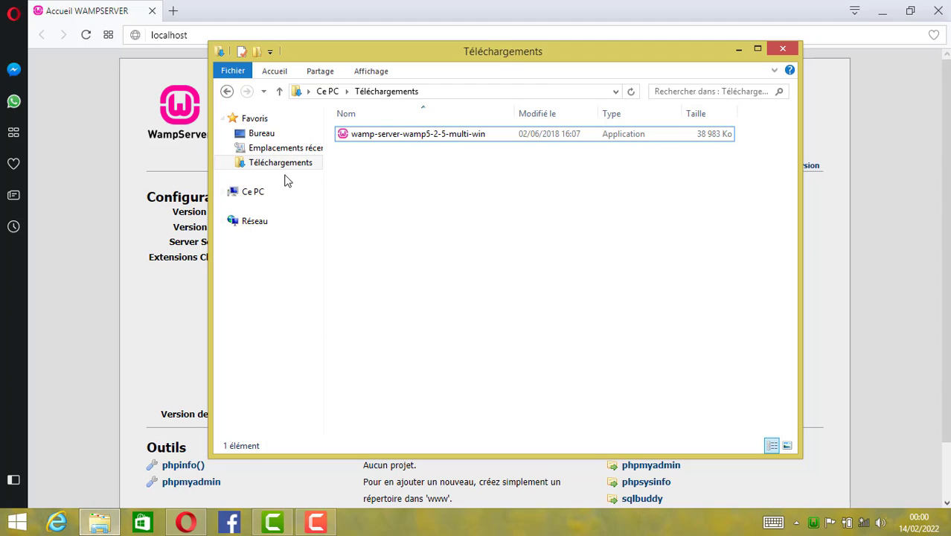
{"action": "left_click", "coordinate": [251, 193]}
{"action": "left_click", "coordinate": [418, 286]}
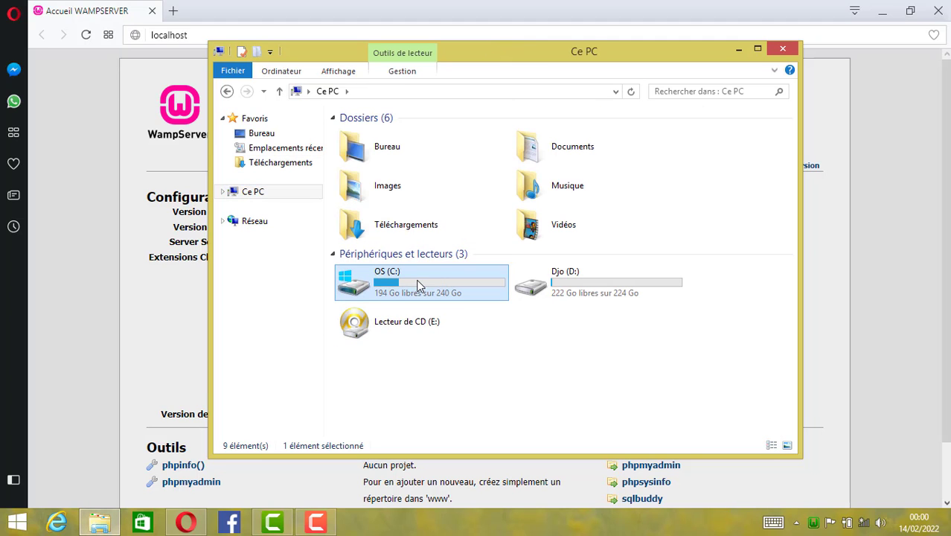
{"action": "double_click", "coordinate": [419, 286]}
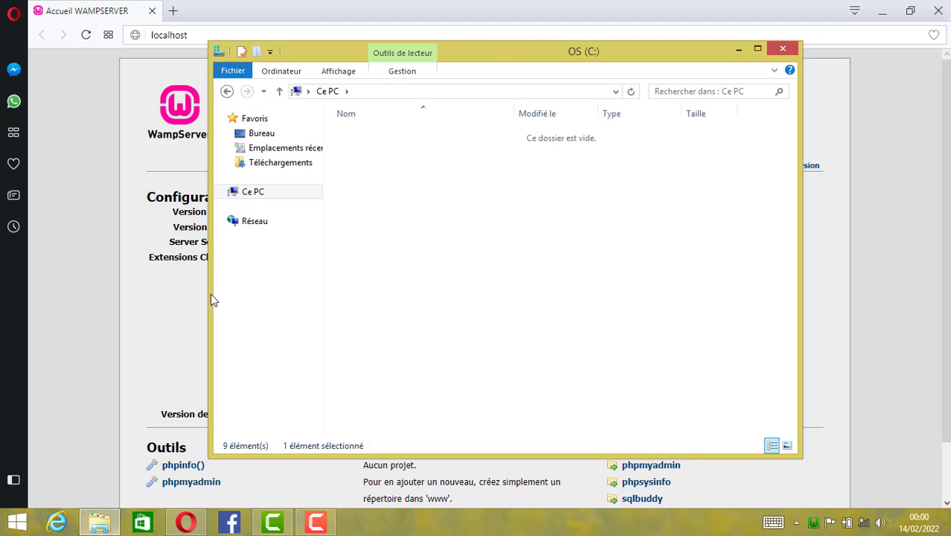
- Return to the browser and load localhost:80 to test the server on port 80
{"action": "left_click", "coordinate": [206, 38]}
{"action": "left_click", "coordinate": [207, 38]}
{"action": "left_click", "coordinate": [227, 36]}
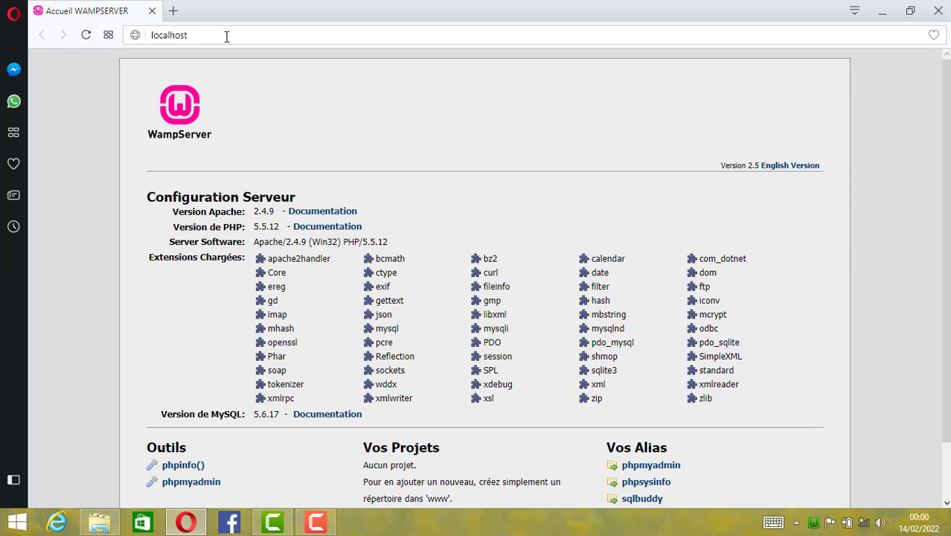
{"action": "type", "text": ":8"}
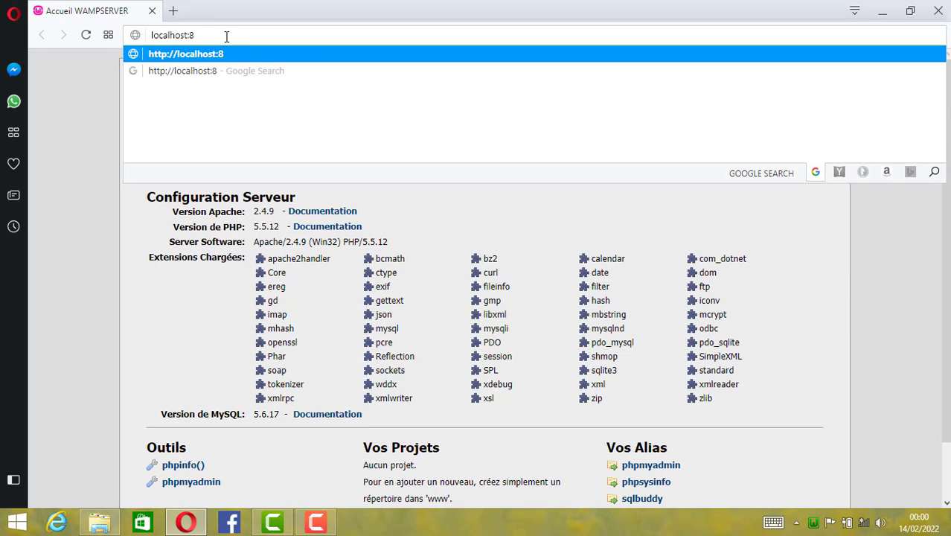
{"action": "type", "text": "0"}
{"action": "key", "text": "Return"}
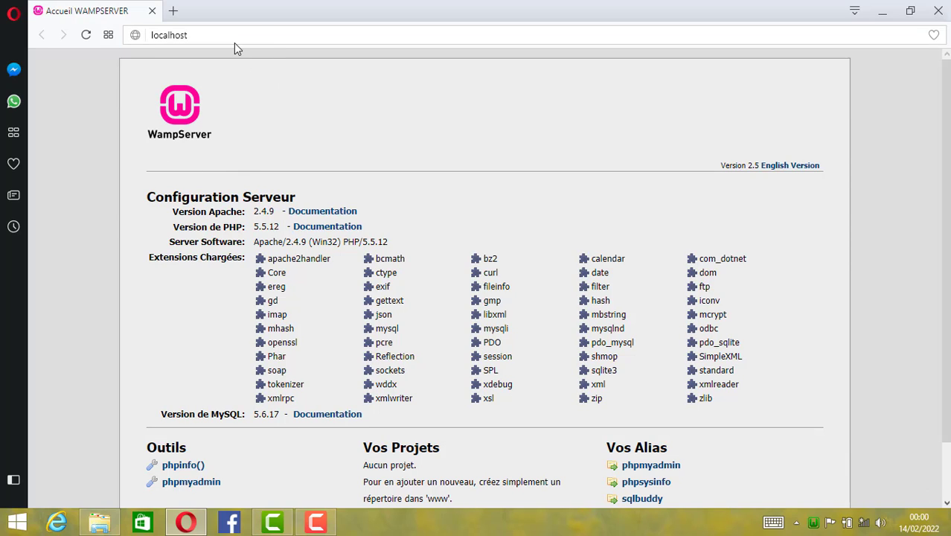
- Load localhost:8000 to test whether the server answers on port 8000
{"action": "left_click", "coordinate": [259, 37]}
{"action": "left_click", "coordinate": [261, 37]}
{"action": "type", "text": ":8000"}
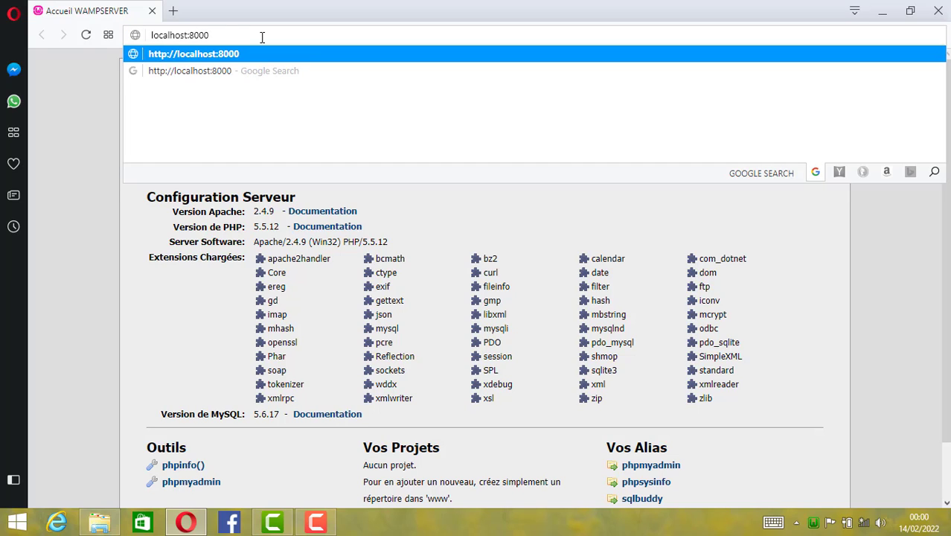
{"action": "key", "text": "Return"}
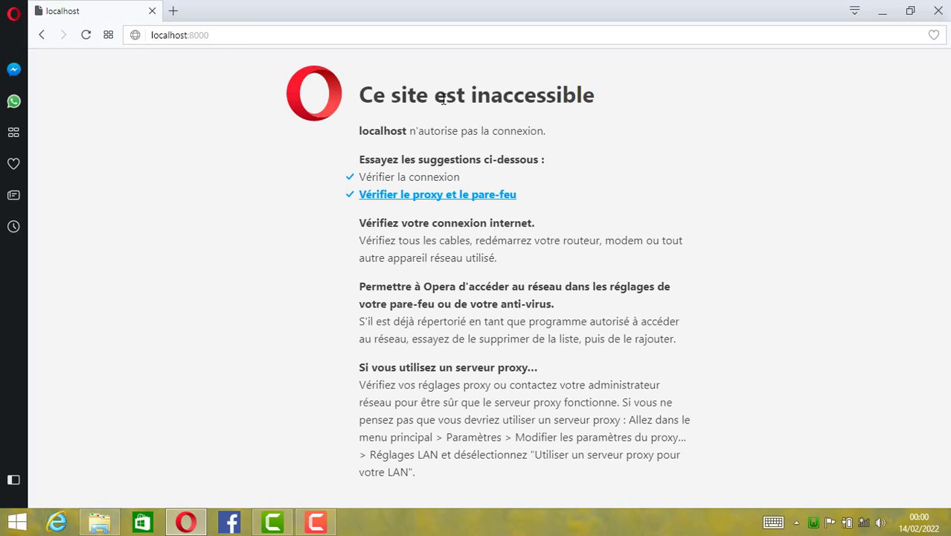
- Check the localhost:8000 address again and go back to the WampServer home page
{"action": "left_click_drag", "start_coordinate": [237, 38], "coordinate": [121, 35]}
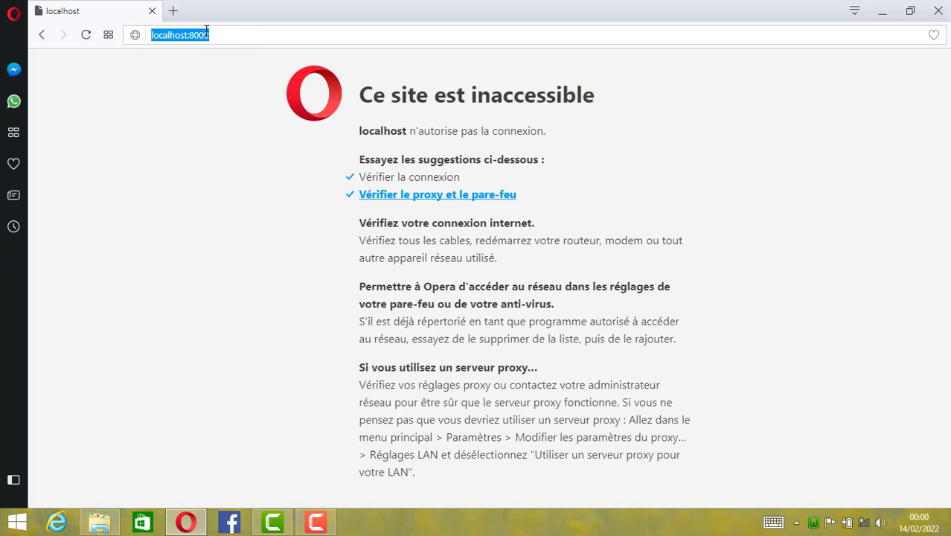
{"action": "left_click", "coordinate": [211, 33]}
{"action": "triple_click", "coordinate": [152, 35]}
{"action": "left_click", "coordinate": [197, 36]}
{"action": "key", "text": "Return"}
{"action": "double_click", "coordinate": [204, 36]}
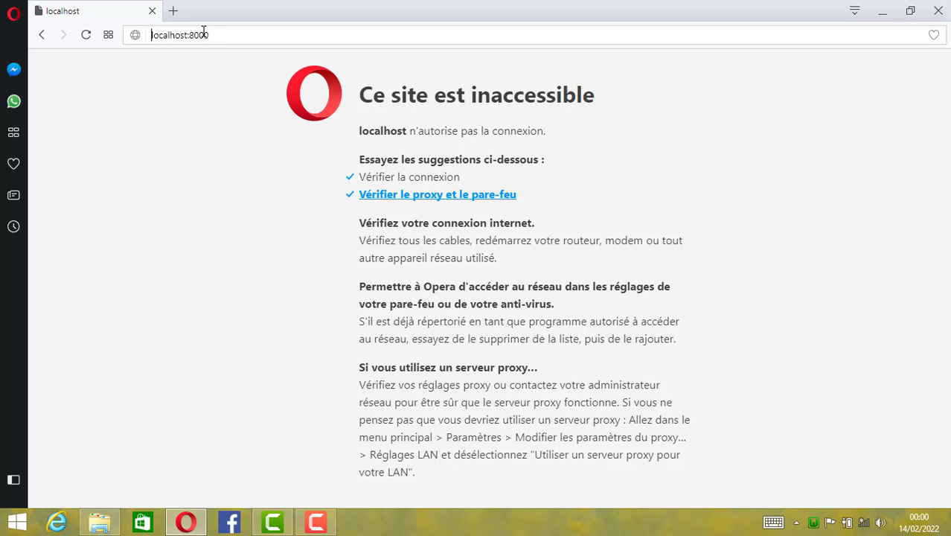
{"action": "left_click", "coordinate": [39, 35]}
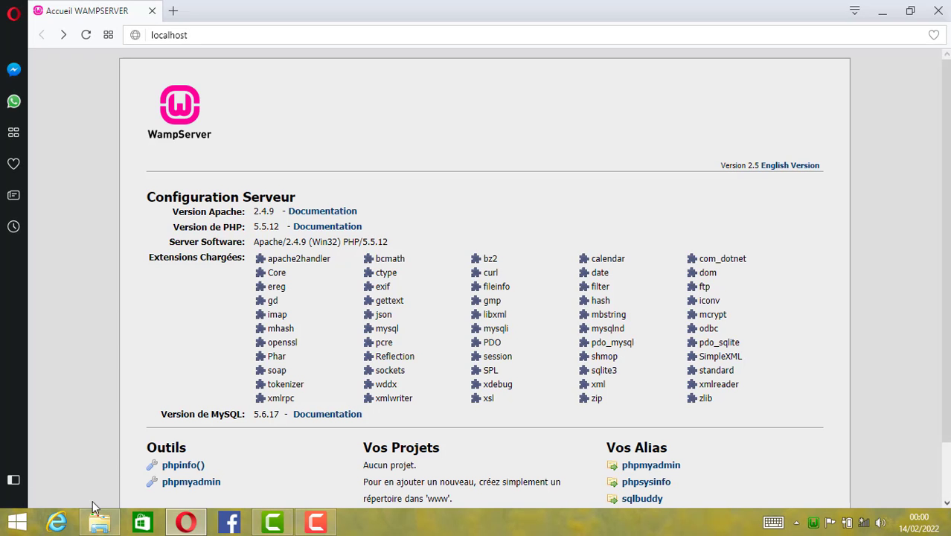
- Switch to File Explorer and open the C:\wamp\bin\apache\apache2.4.9\conf folder
{"action": "left_click", "coordinate": [96, 525]}
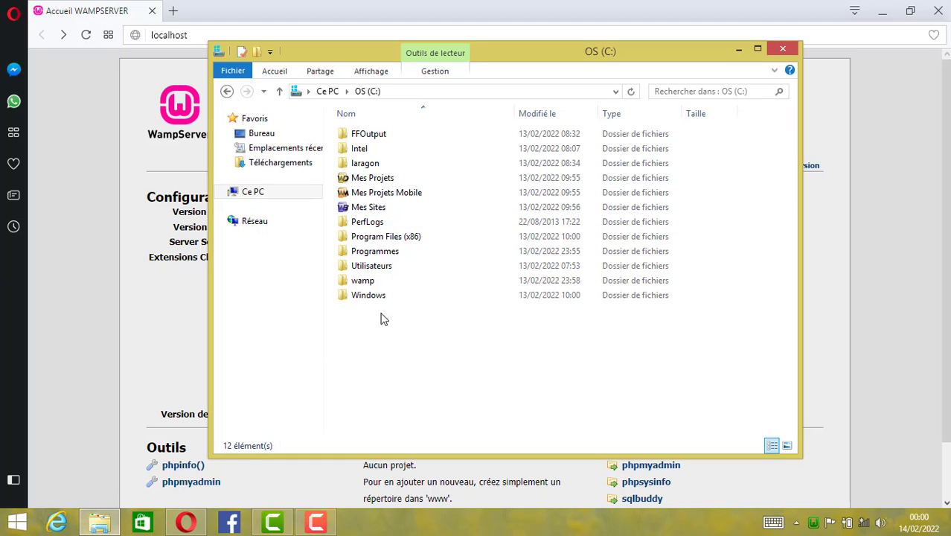
{"action": "double_click", "coordinate": [380, 283]}
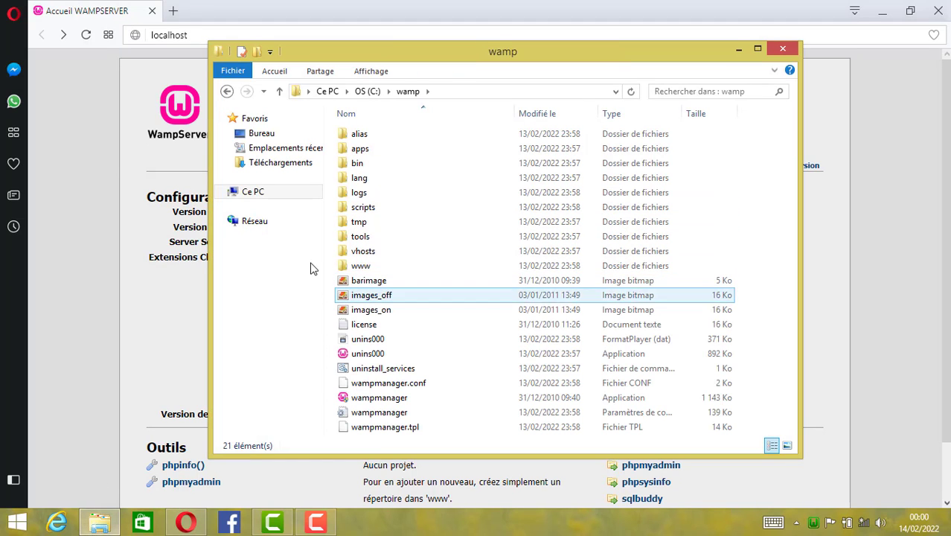
{"action": "double_click", "coordinate": [358, 163]}
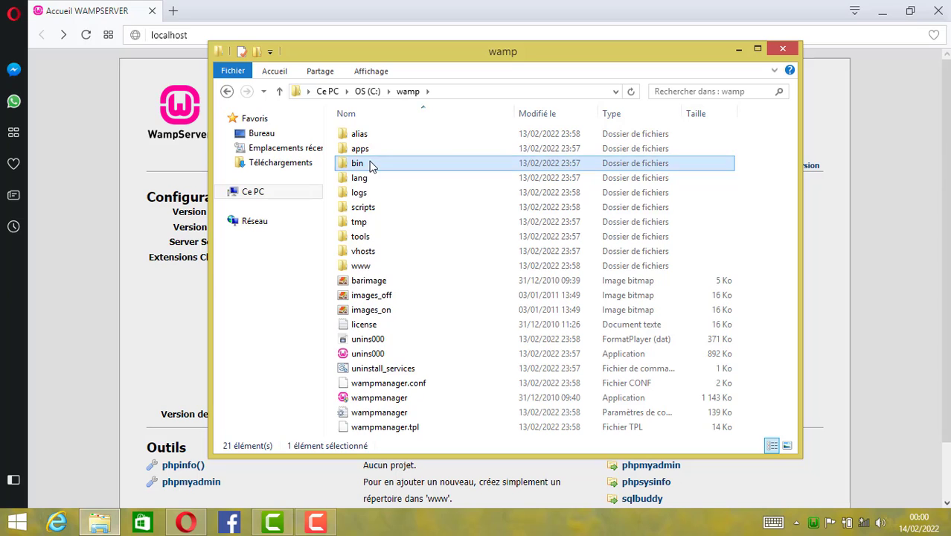
{"action": "double_click", "coordinate": [364, 135]}
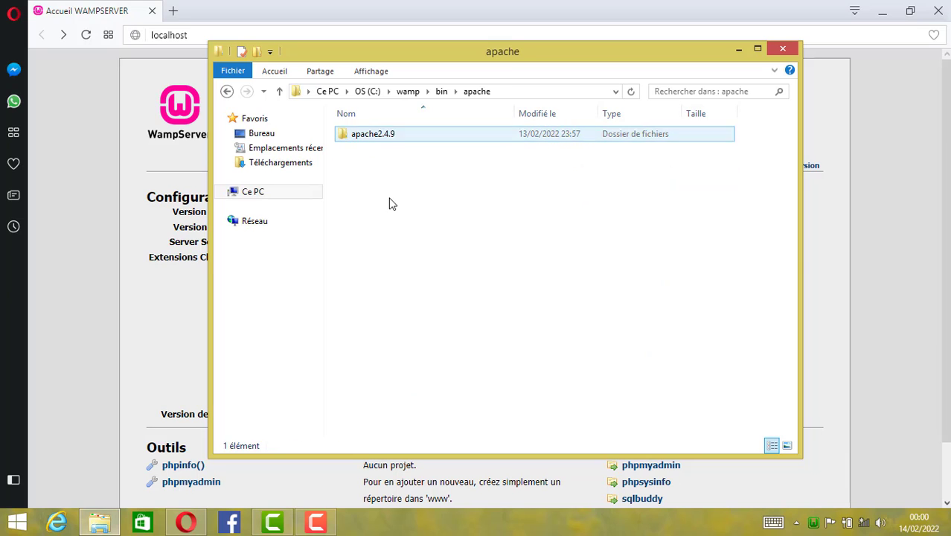
{"action": "double_click", "coordinate": [374, 142]}
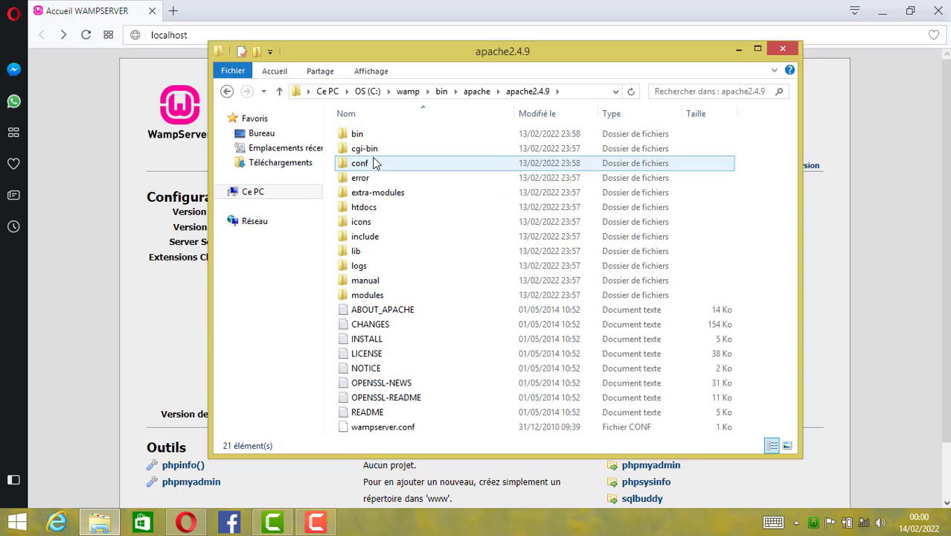
{"action": "double_click", "coordinate": [374, 167]}
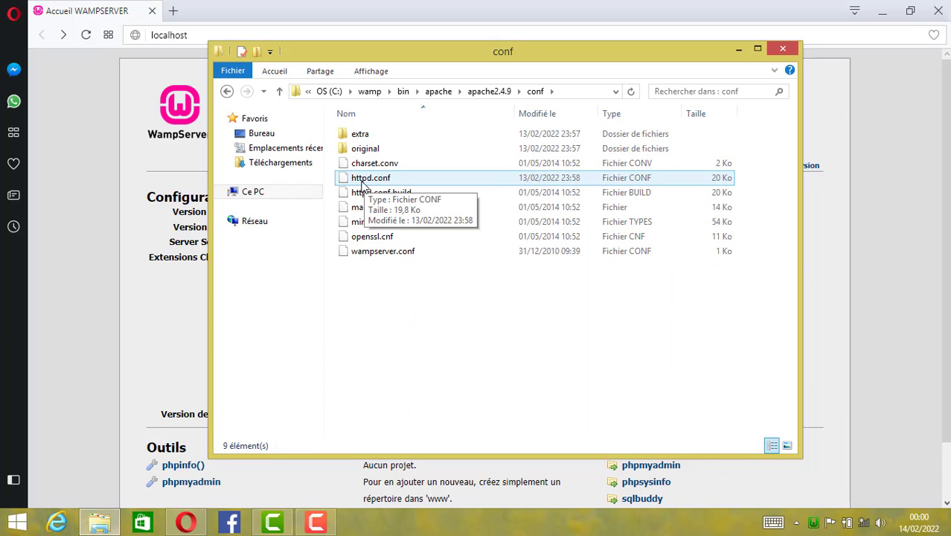
- Open httpd.conf in Sublime Text and maximize the editor window
{"action": "right_click", "coordinate": [374, 179]}
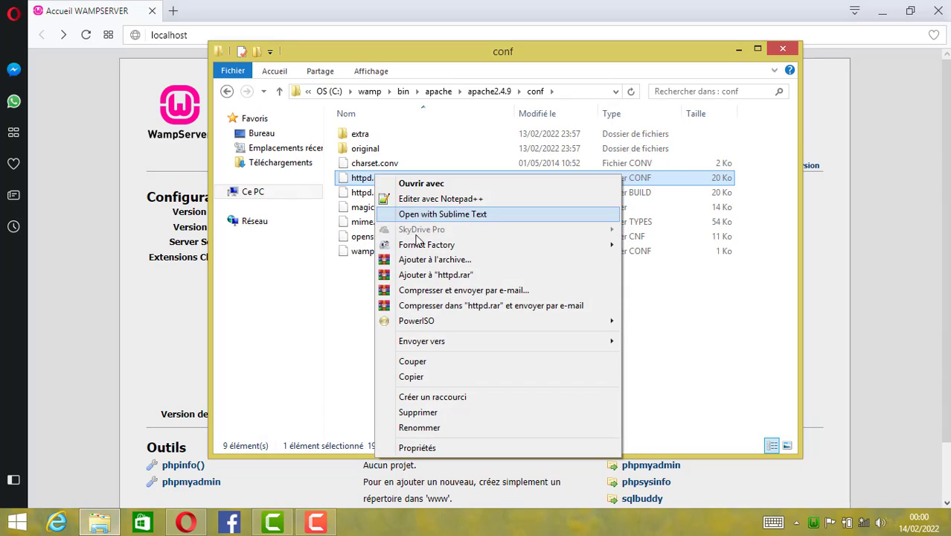
{"action": "left_click", "coordinate": [450, 214]}
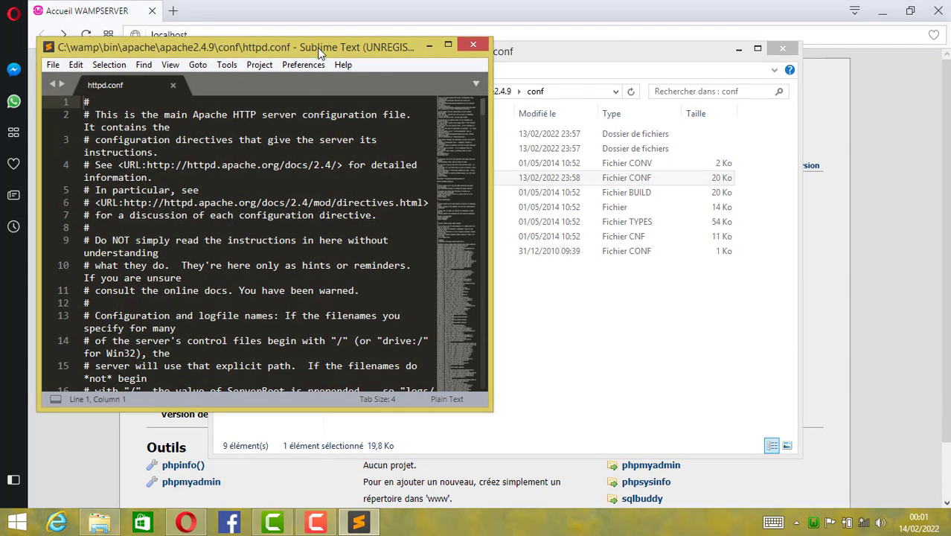
{"action": "left_click_drag", "start_coordinate": [319, 47], "coordinate": [461, 41]}
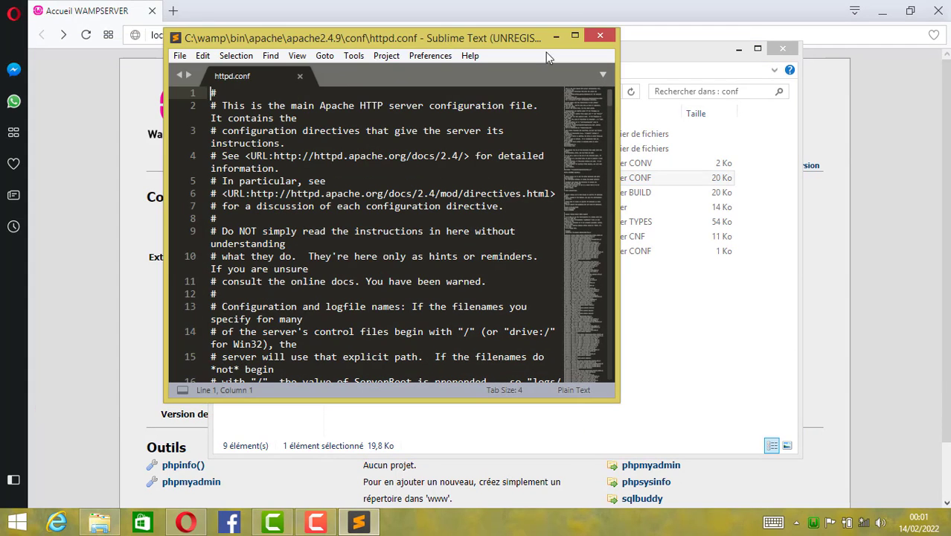
{"action": "double_click", "coordinate": [573, 33]}
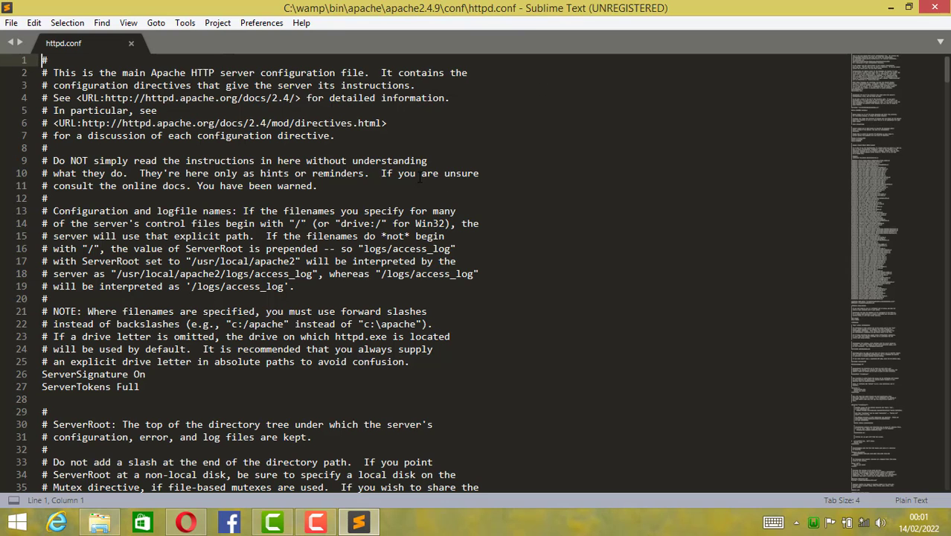
- Search httpd.conf for LISTEN and examine the port numbers on the Listen lines
{"action": "key", "text": "ctrl+f"}
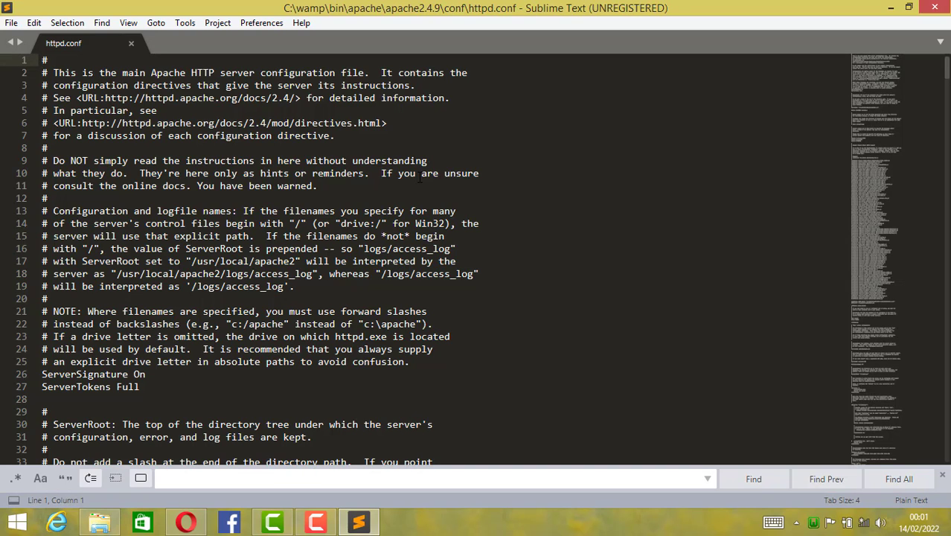
{"action": "type", "text": "LISTEN"}
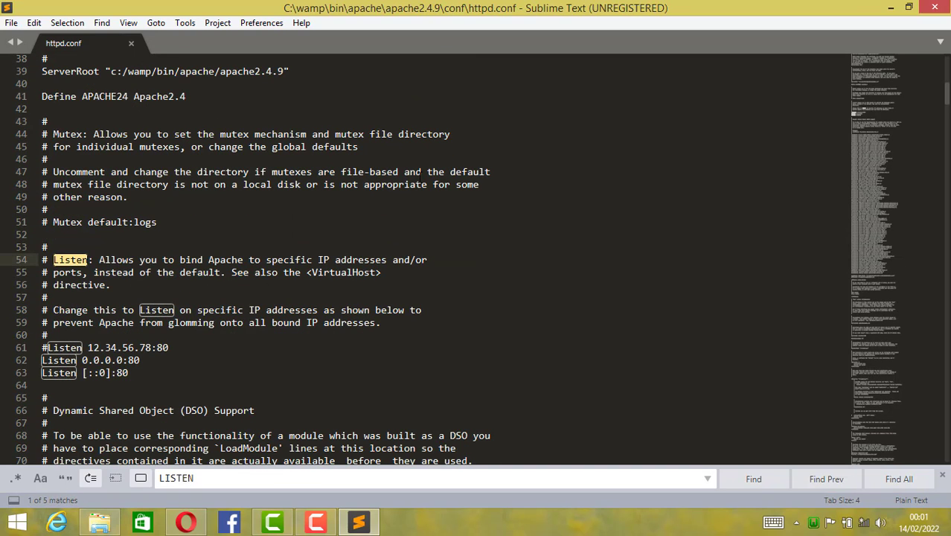
{"action": "left_click", "coordinate": [165, 351]}
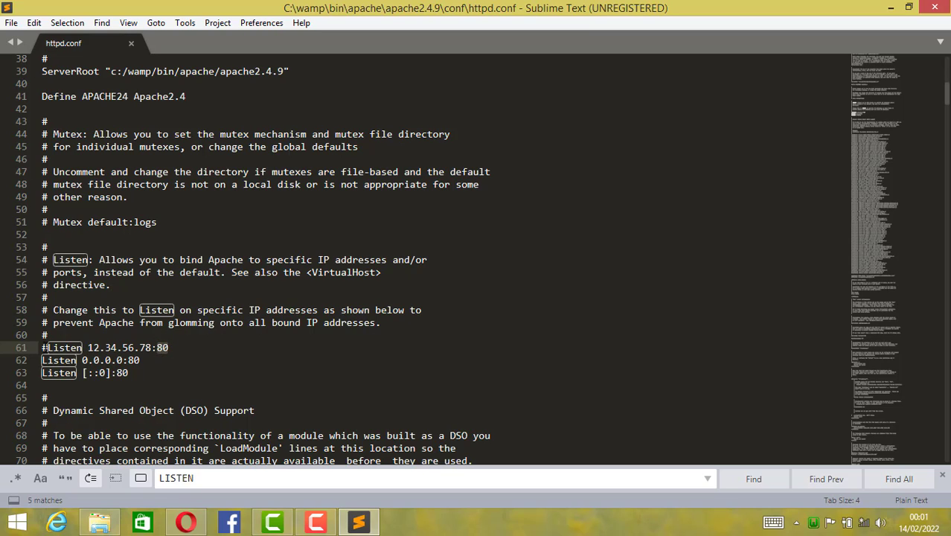
{"action": "left_click", "coordinate": [46, 348]}
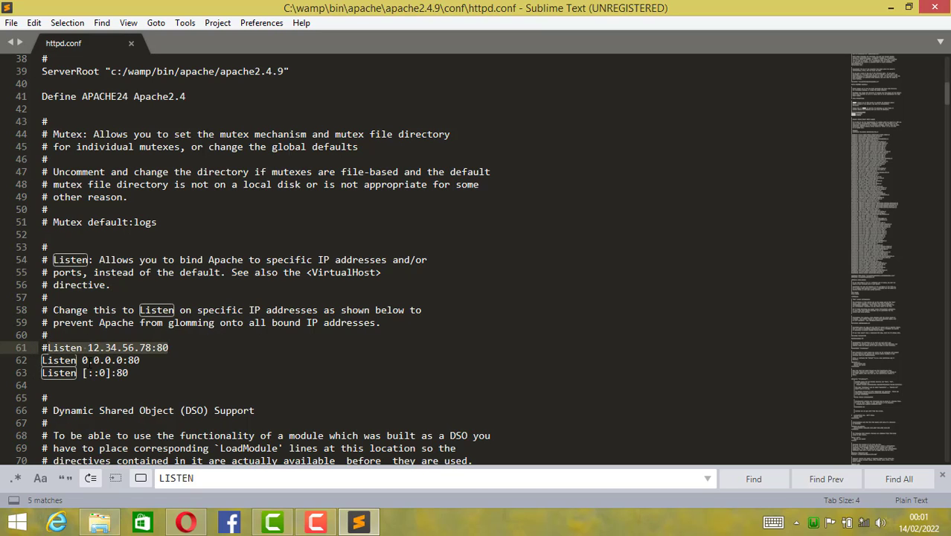
{"action": "left_click", "coordinate": [133, 360]}
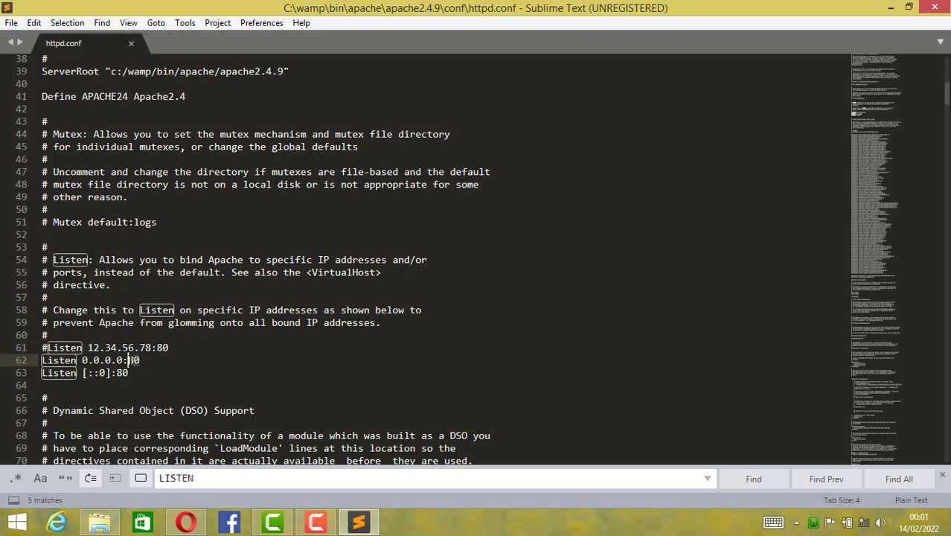
{"action": "left_click", "coordinate": [895, 8]}
{"action": "left_click", "coordinate": [877, 8]}
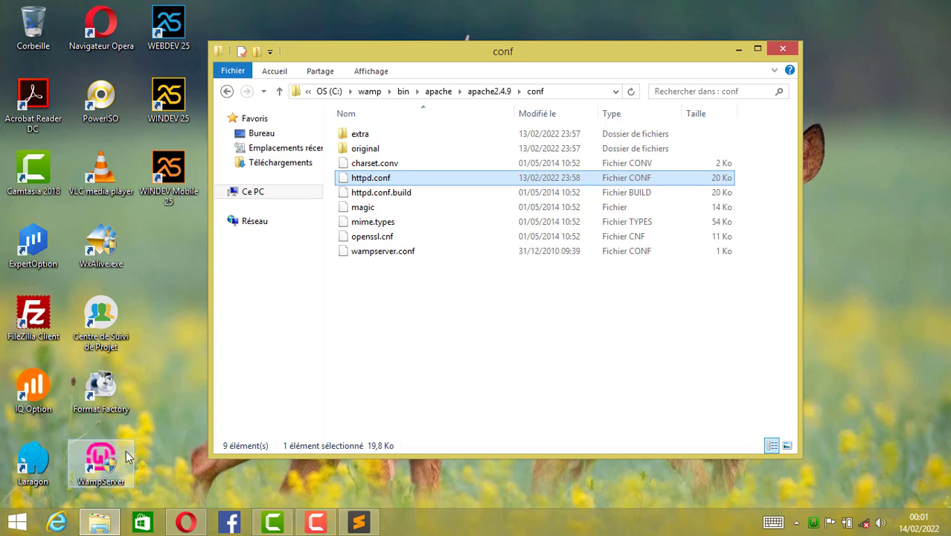
{"action": "left_click", "coordinate": [358, 522]}
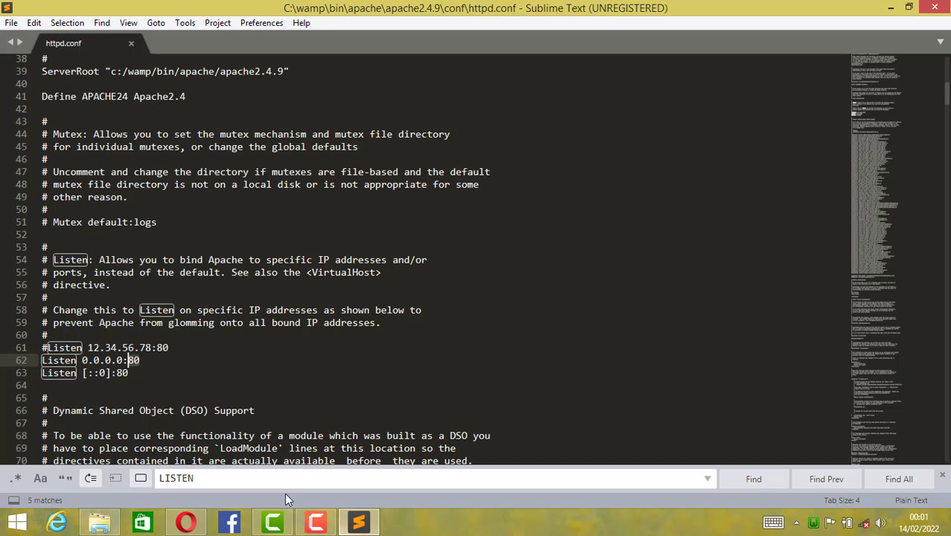
- Change the port on the Listen 0.0.0.0 line to 8000 and save httpd.conf
{"action": "left_click", "coordinate": [144, 348]}
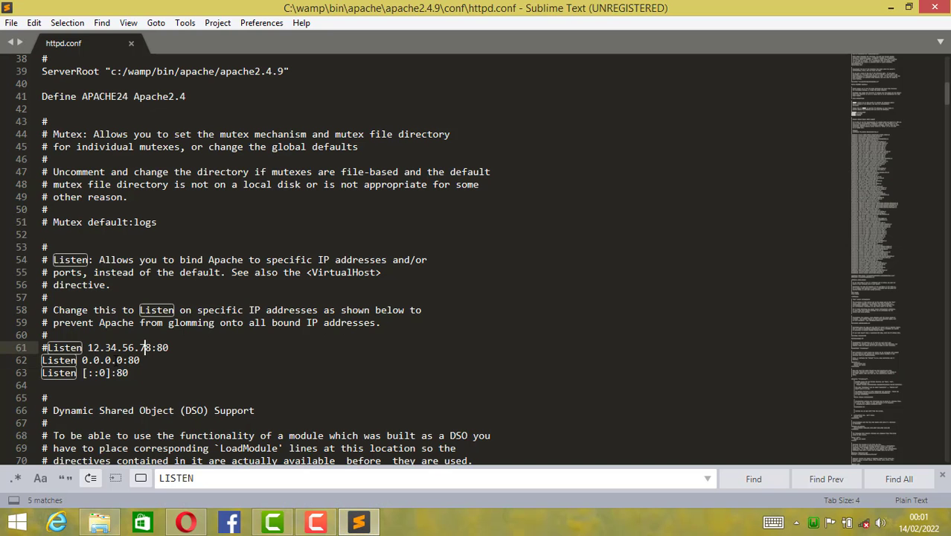
{"action": "left_click", "coordinate": [148, 359]}
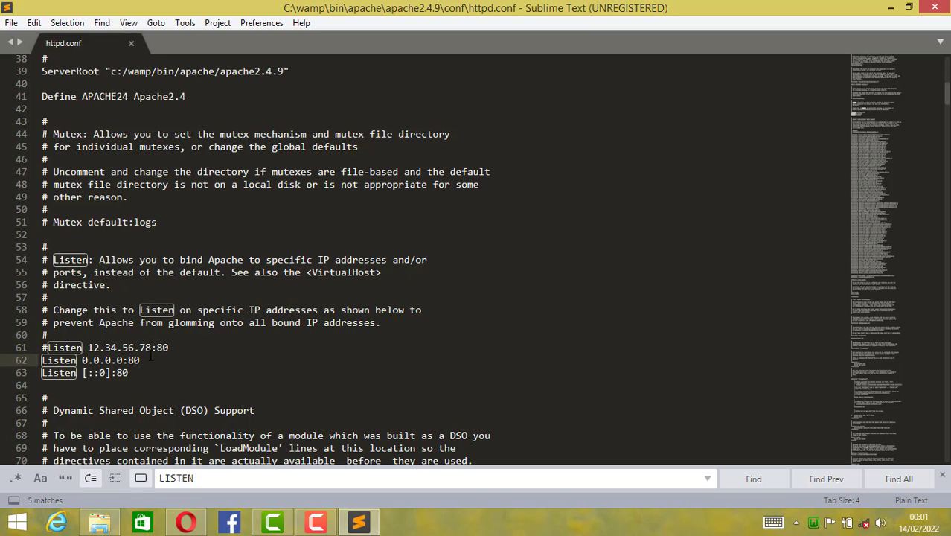
{"action": "type", "text": "àà"}
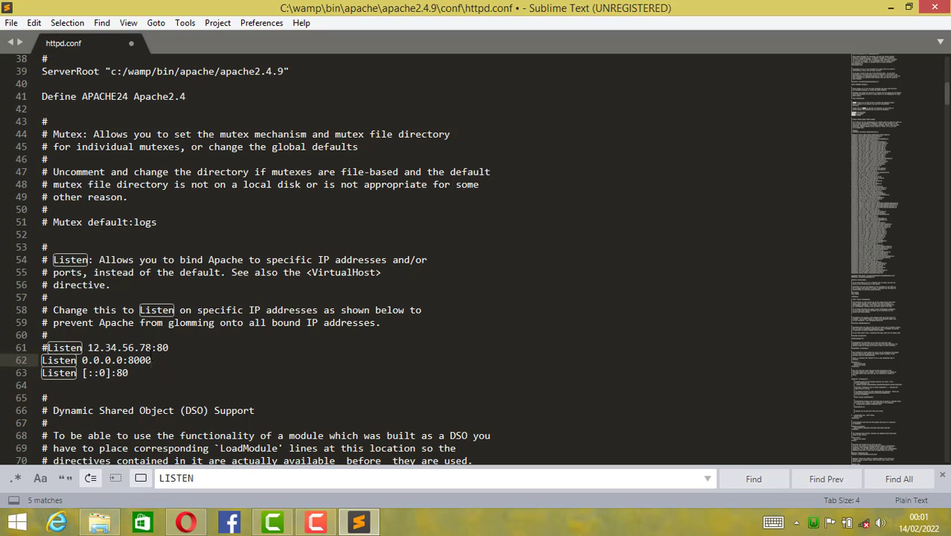
{"action": "left_click", "coordinate": [15, 23]}
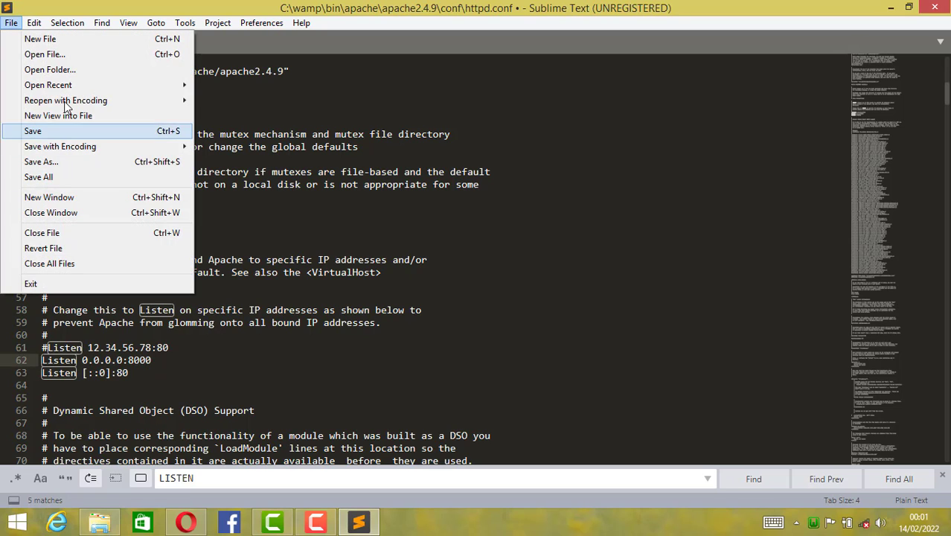
{"action": "left_click", "coordinate": [33, 132]}
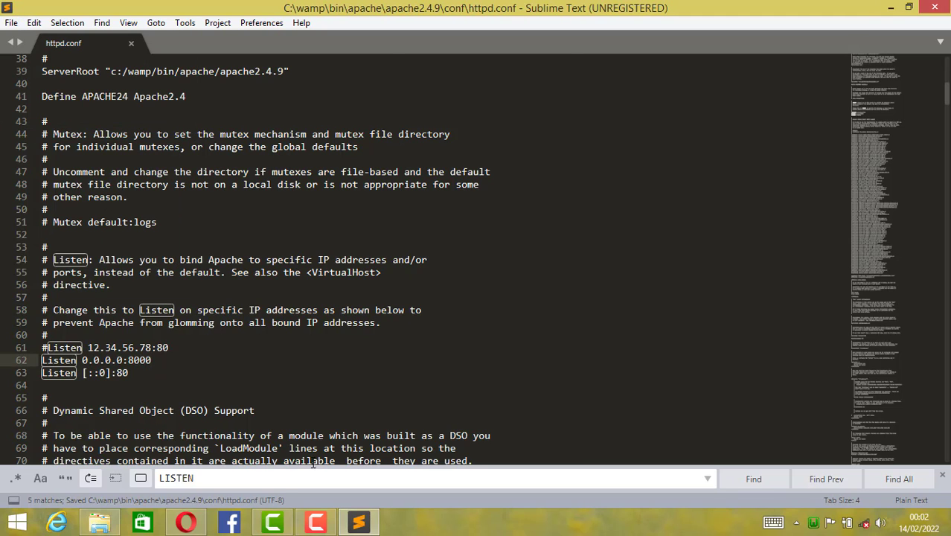
- Switch to Opera and load localhost:8000 to test the new Apache port
{"action": "left_click", "coordinate": [195, 525]}
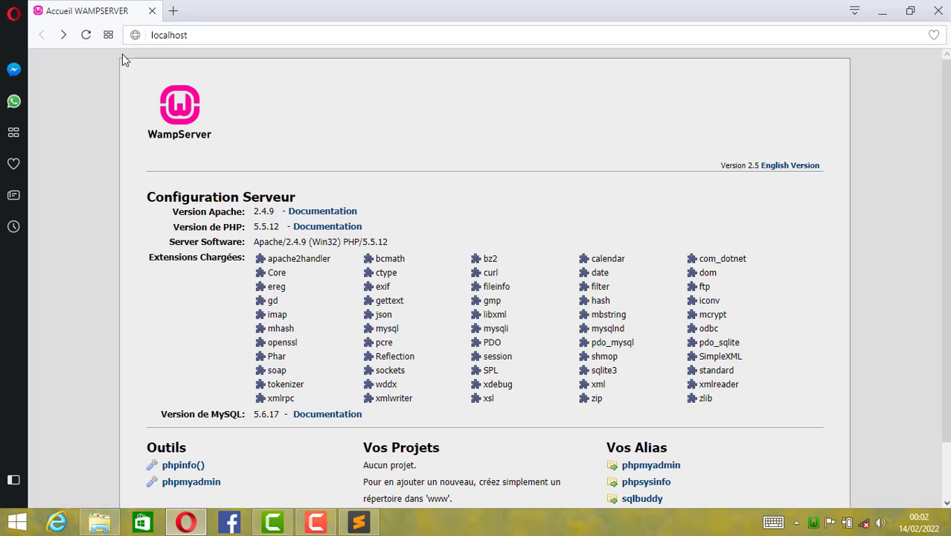
{"action": "left_click", "coordinate": [85, 35]}
{"action": "left_click", "coordinate": [238, 38]}
{"action": "left_click", "coordinate": [289, 35]}
{"action": "type", "text": "/"}
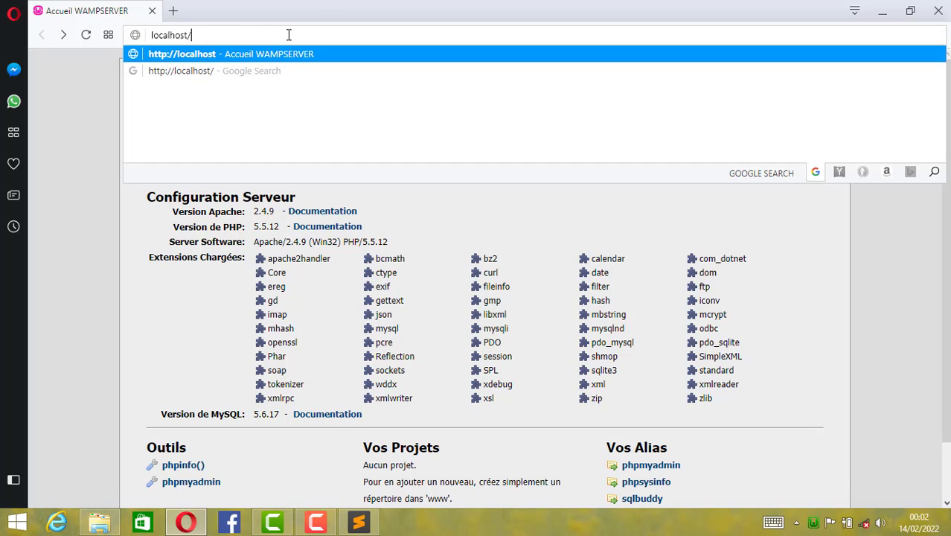
{"action": "key", "text": "BackSpace"}
{"action": "type", "text": ":"}
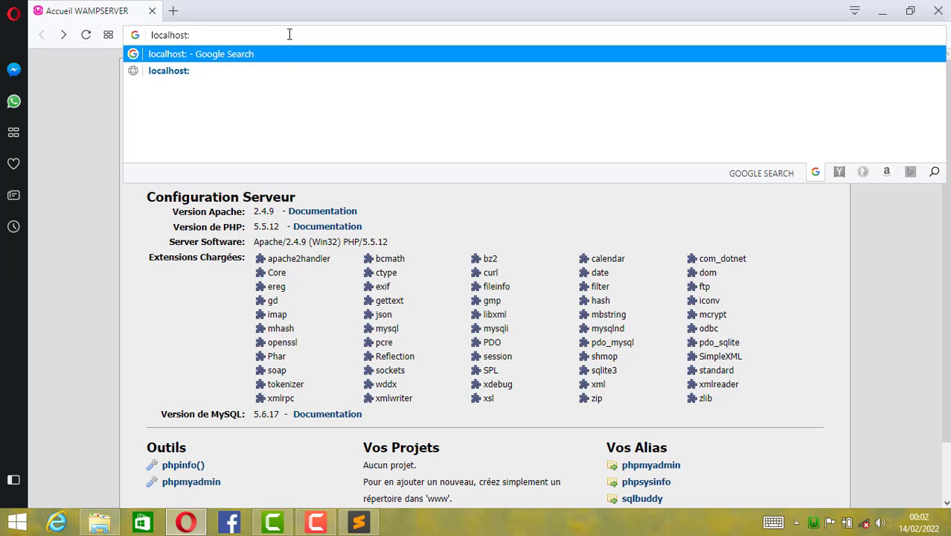
{"action": "type", "text": "8000"}
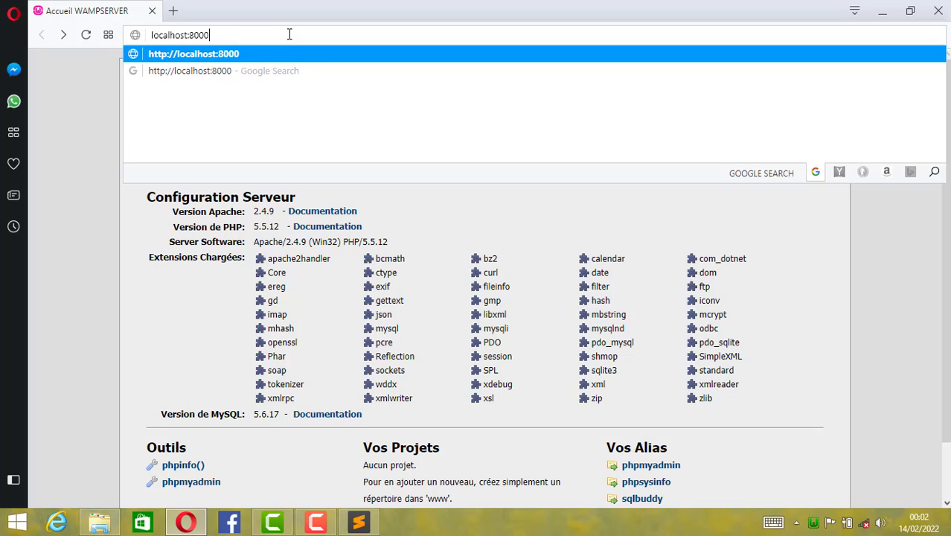
{"action": "key", "text": "Return"}
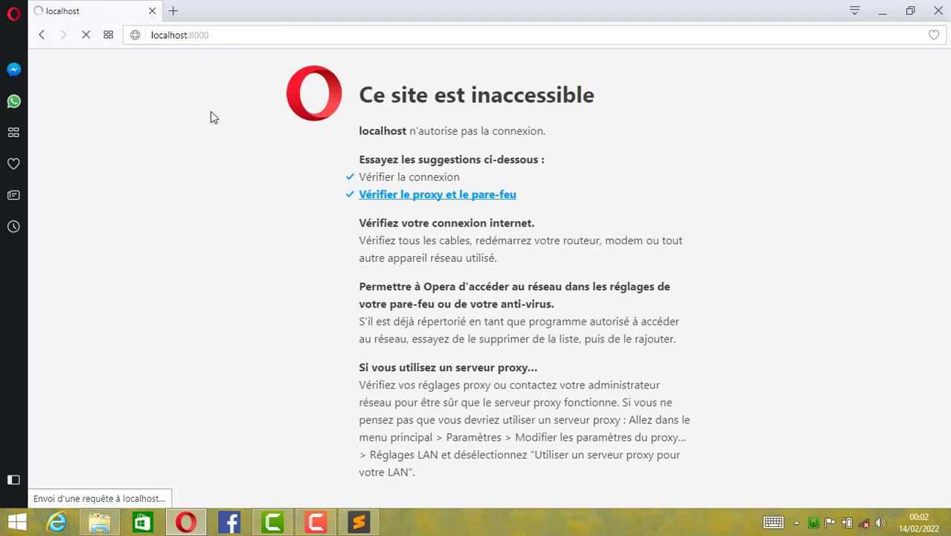
- Restart the WampServer services and reload the localhost:8000 page
{"action": "left_click", "coordinate": [813, 523]}
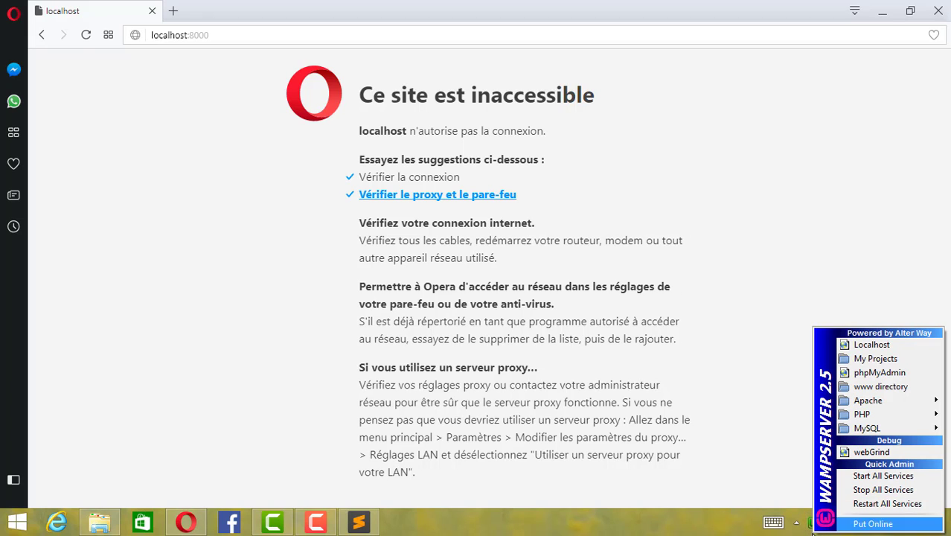
{"action": "key", "text": "Return"}
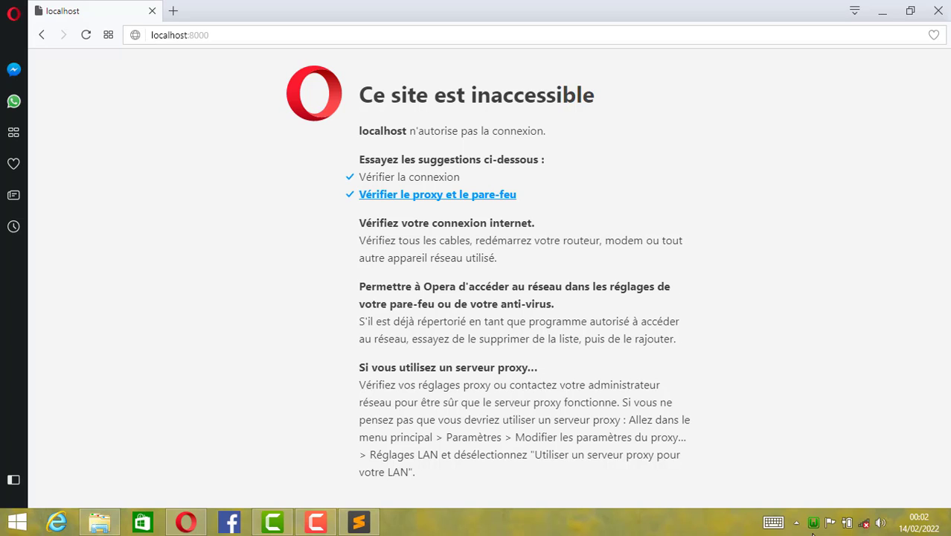
{"action": "left_click", "coordinate": [84, 35]}
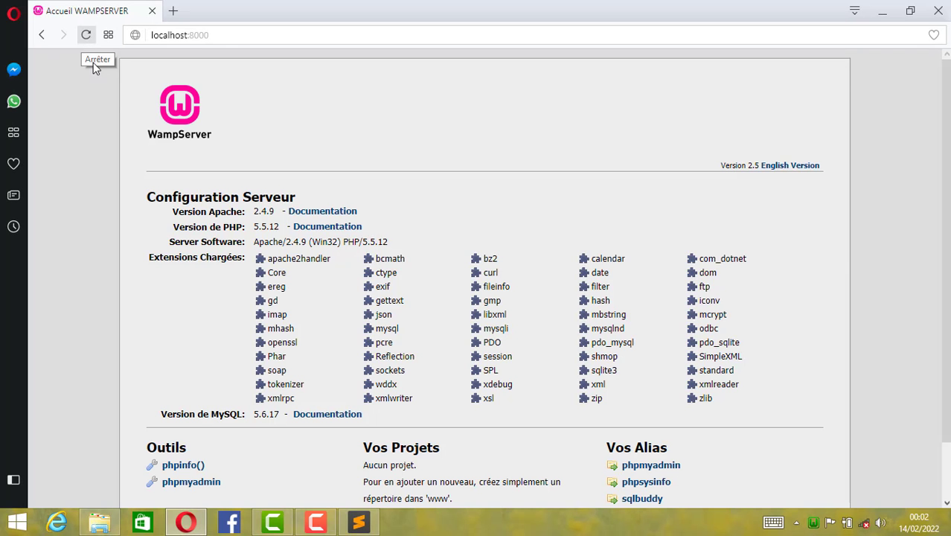
- Compare the localhost:8000 address with the port on the Listen 0.0.0.0 line of httpd.conf in Sublime Text
{"action": "left_click", "coordinate": [233, 36]}
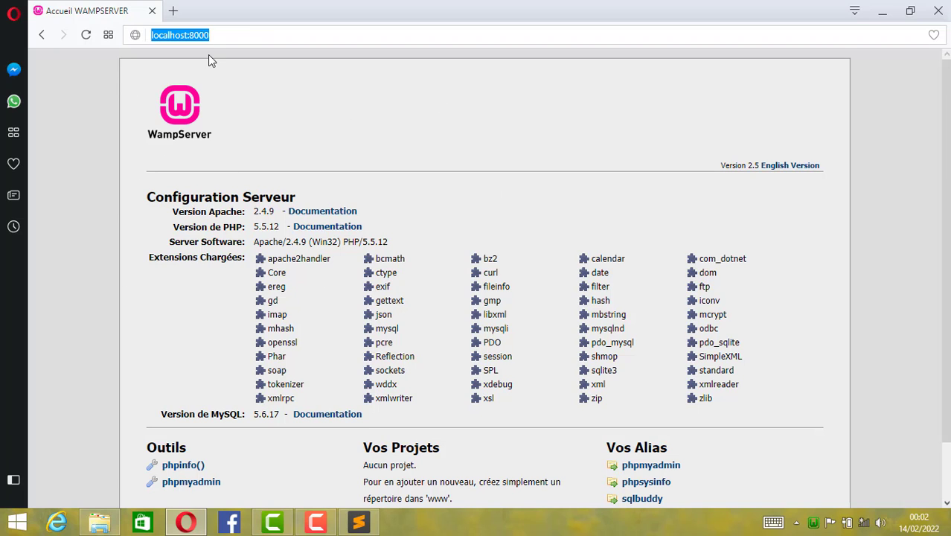
{"action": "left_click", "coordinate": [358, 522]}
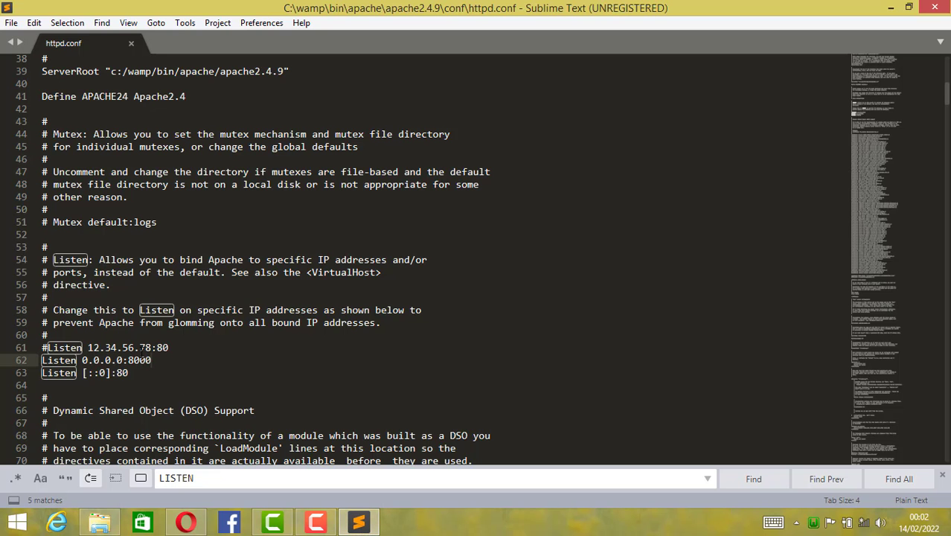
{"action": "double_click", "coordinate": [130, 359]}
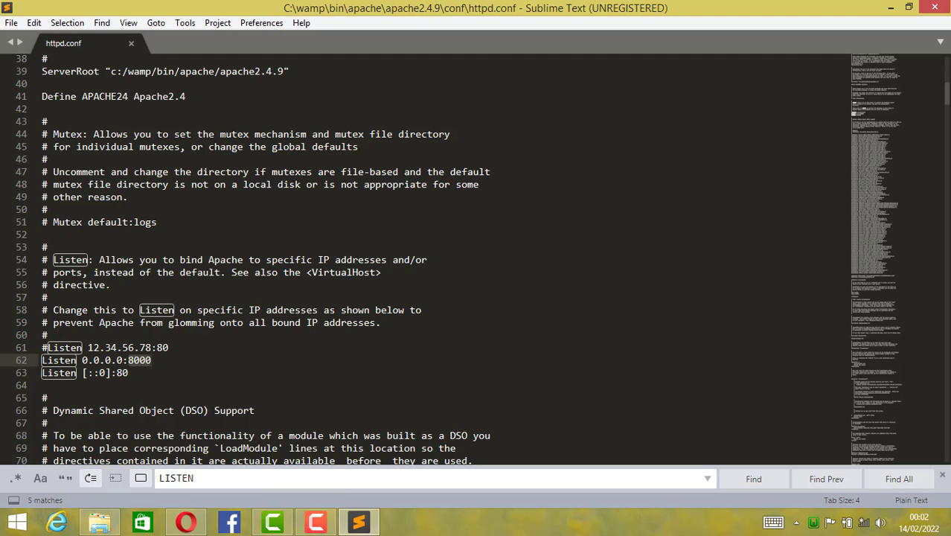
- Return to Opera and load localhost:80 to test the default port
{"action": "left_click", "coordinate": [186, 522]}
{"action": "left_click", "coordinate": [232, 35]}
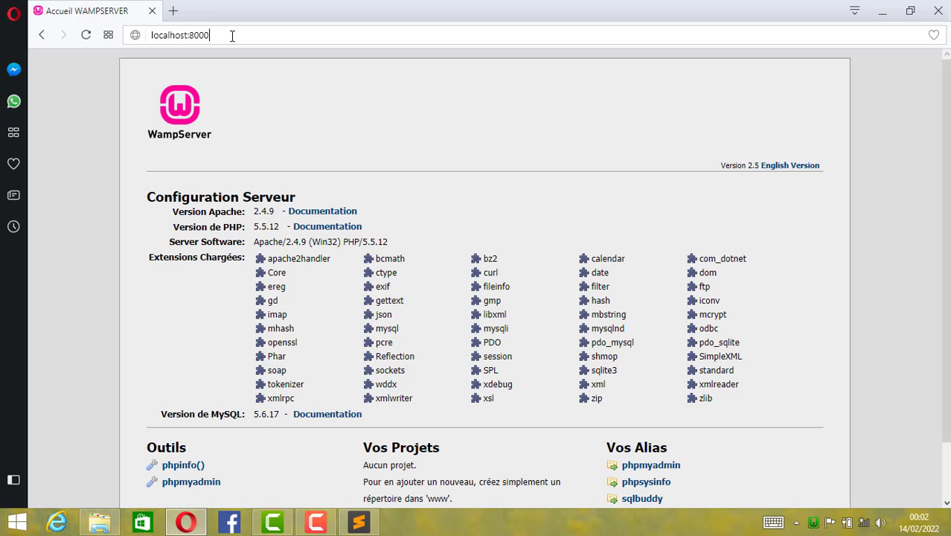
{"action": "key", "text": "BackSpace"}
{"action": "key", "text": "BackSpace"}
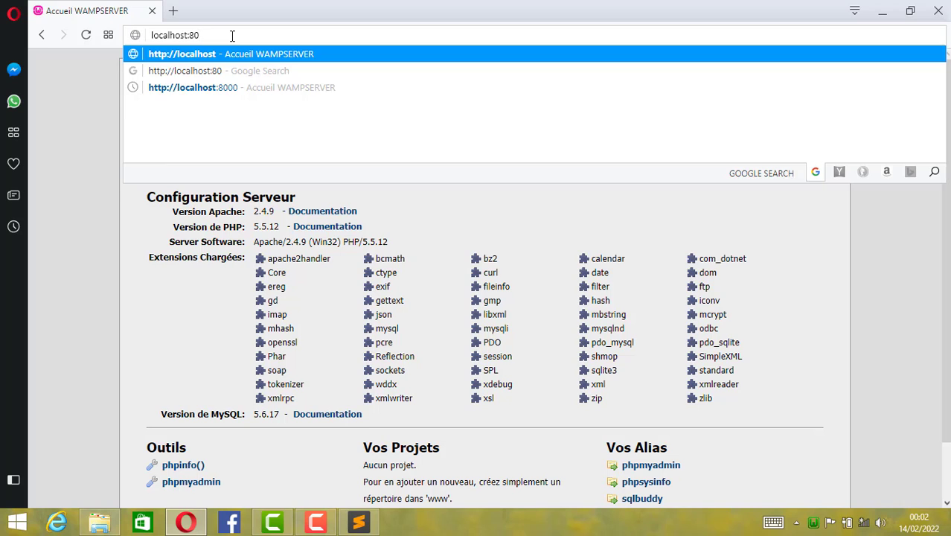
{"action": "key", "text": "Return"}
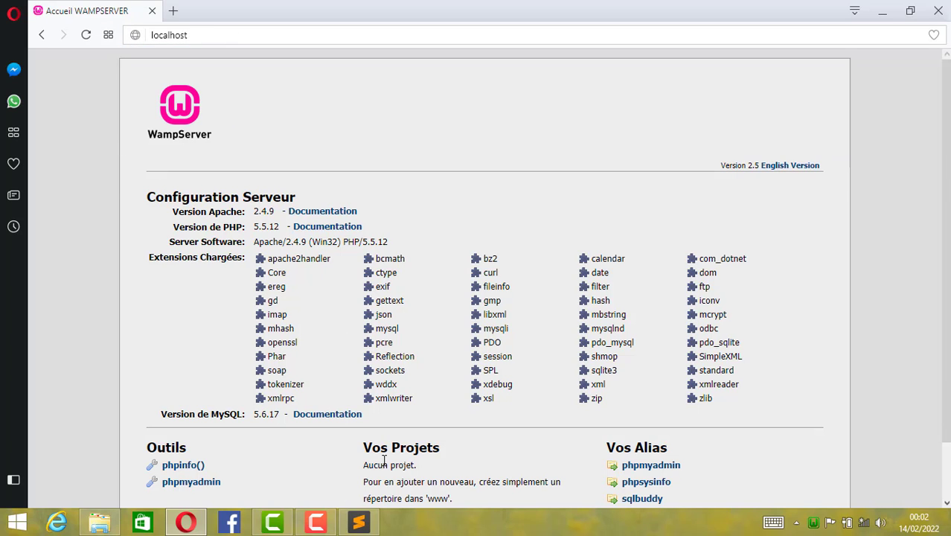
- Recheck the Listen port in httpd.conf in Sublime Text, and load localhost:8000 again in Opera
{"action": "left_click", "coordinate": [936, 9]}
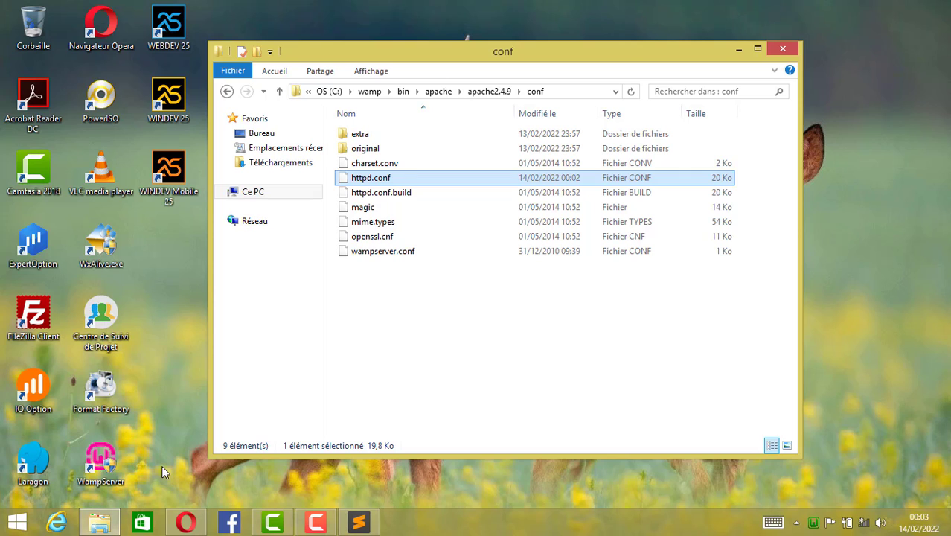
{"action": "left_click", "coordinate": [358, 522]}
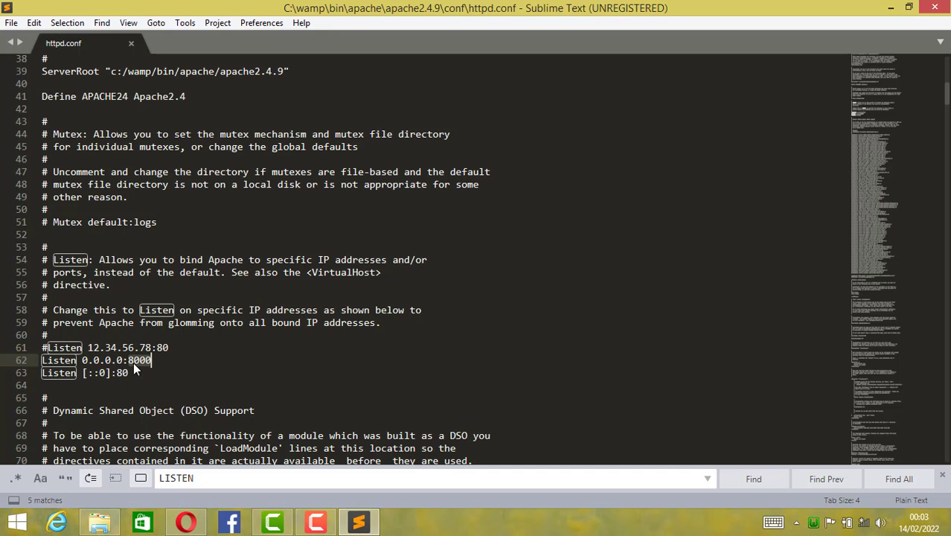
{"action": "left_click", "coordinate": [186, 522]}
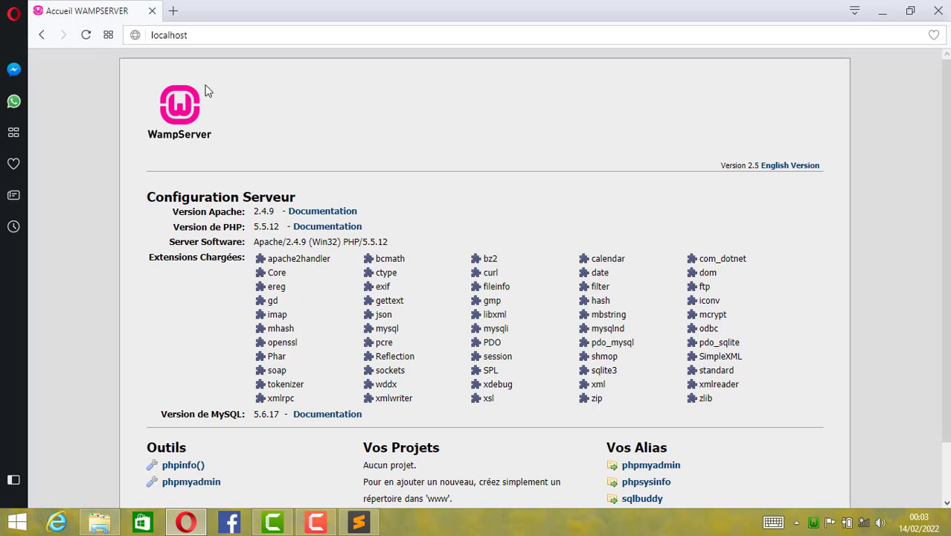
{"action": "left_click", "coordinate": [229, 35]}
{"action": "left_click", "coordinate": [232, 35]}
{"action": "type", "text": "/"}
{"action": "key", "text": "BackSpace"}
{"action": "type", "text": ":"}
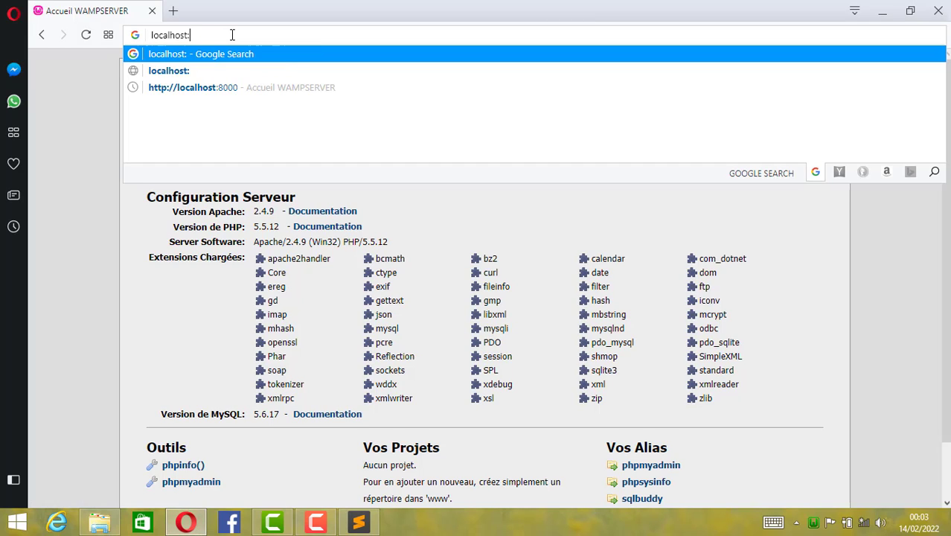
{"action": "type", "text": "8000"}
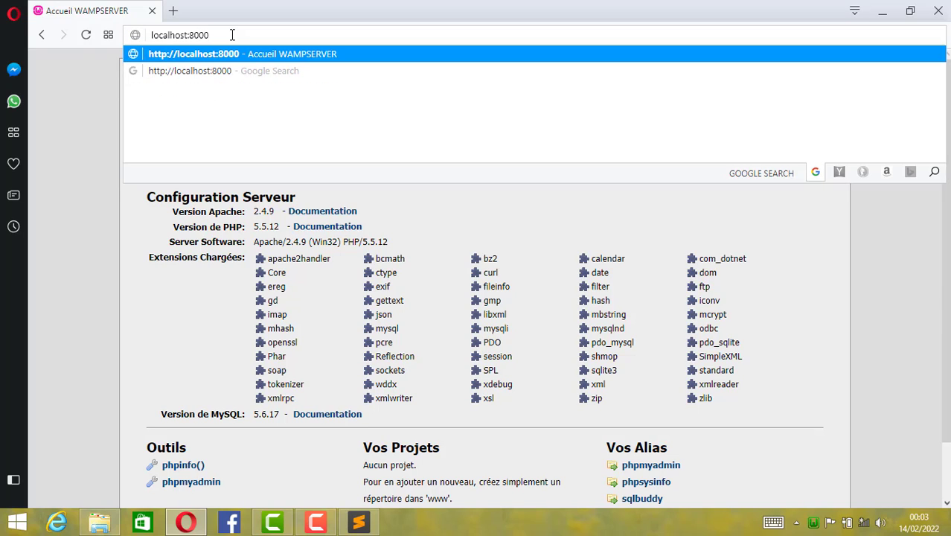
{"action": "key", "text": "Return"}
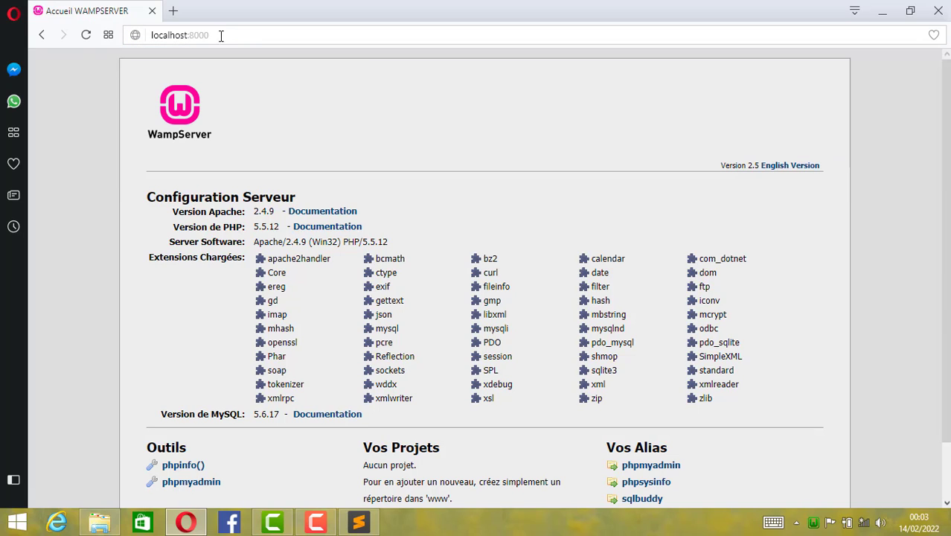
{"action": "left_click", "coordinate": [192, 35]}
{"action": "left_click_drag", "start_coordinate": [211, 35], "coordinate": [117, 34]}
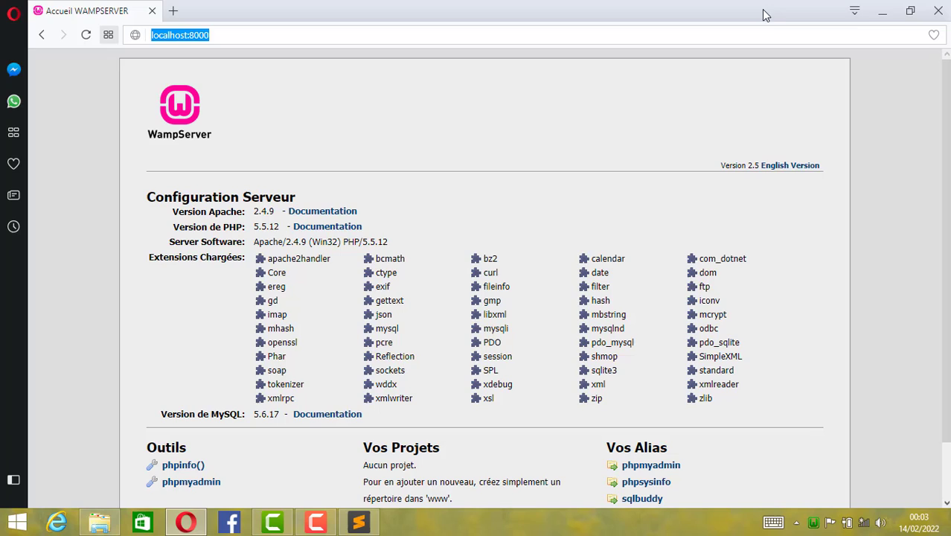
- Minimize the browser, then close httpd.conf and Sublime Text
{"action": "left_click", "coordinate": [885, 8]}
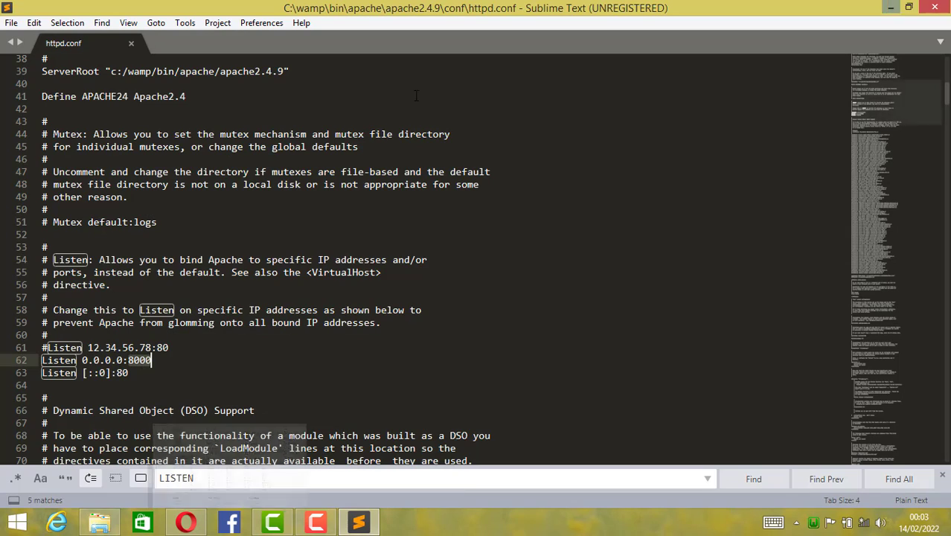
{"action": "left_click", "coordinate": [134, 44]}
{"action": "left_click", "coordinate": [934, 7]}
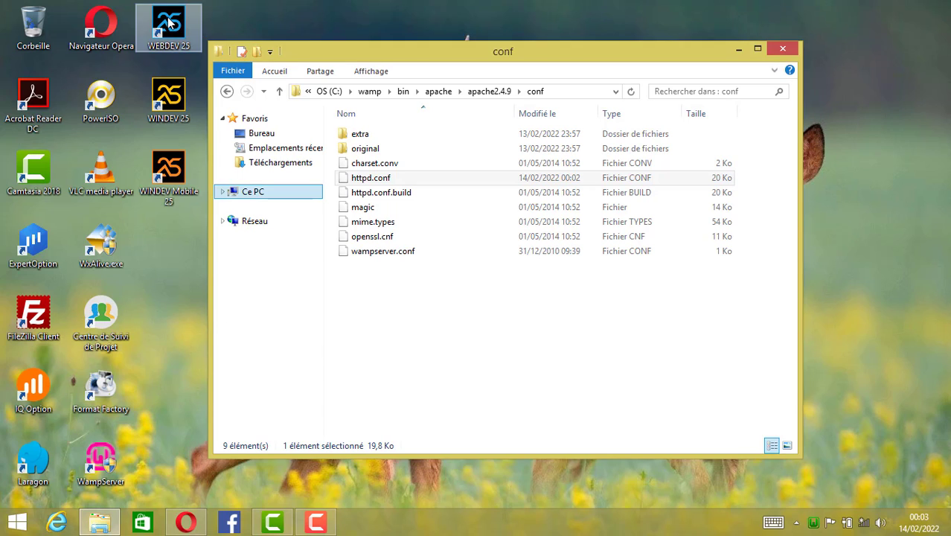
- Launch WEBDEV 25 with a login and open its WDAdmin server administrator
{"action": "double_click", "coordinate": [184, 27]}
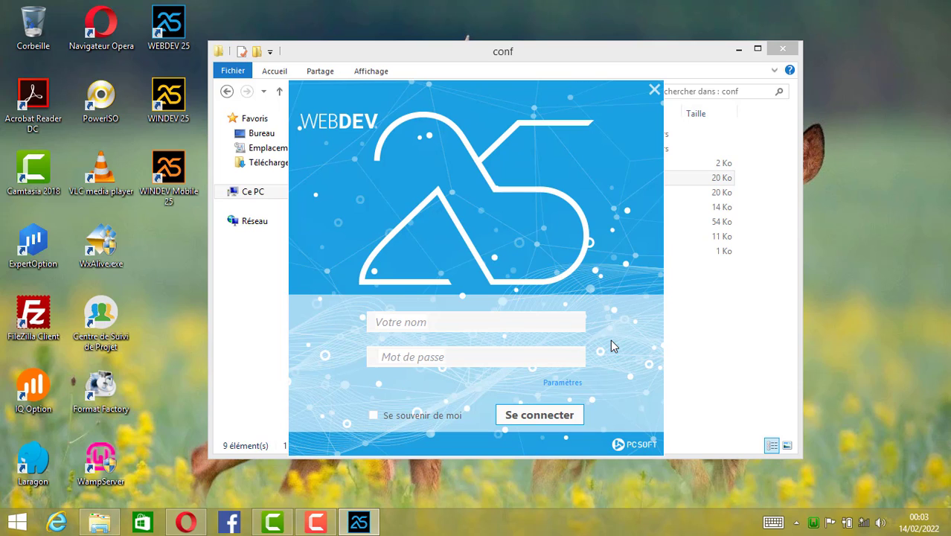
{"action": "left_click", "coordinate": [573, 418]}
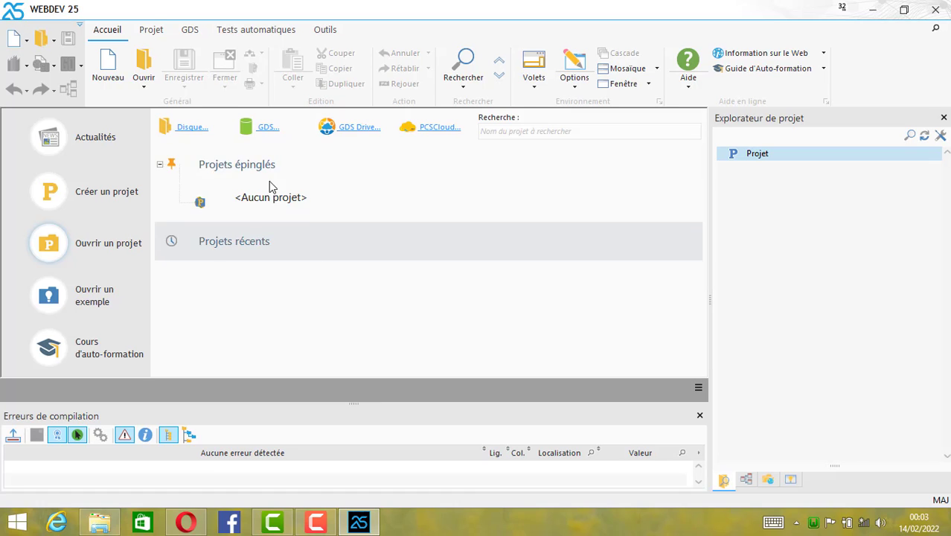
{"action": "left_click", "coordinate": [338, 30]}
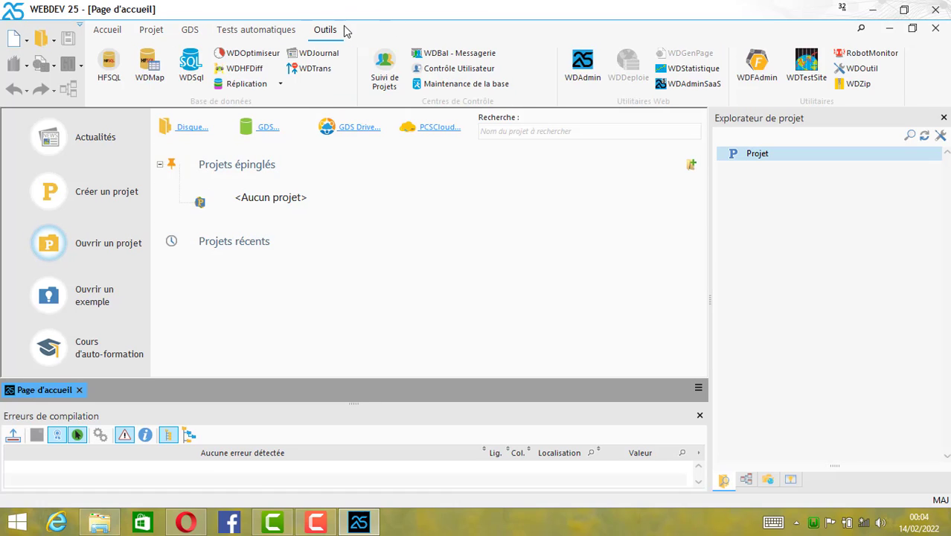
{"action": "left_click", "coordinate": [585, 66]}
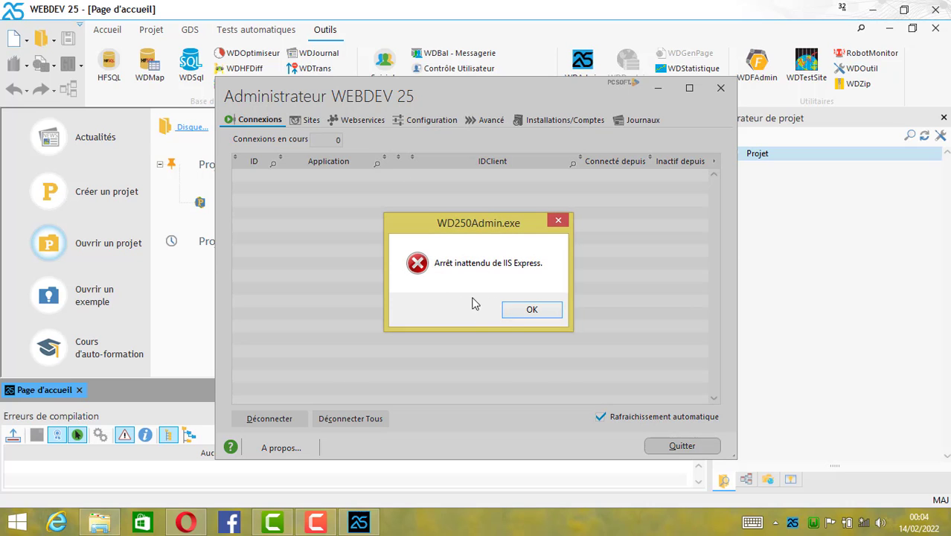
{"action": "left_click", "coordinate": [532, 310]}
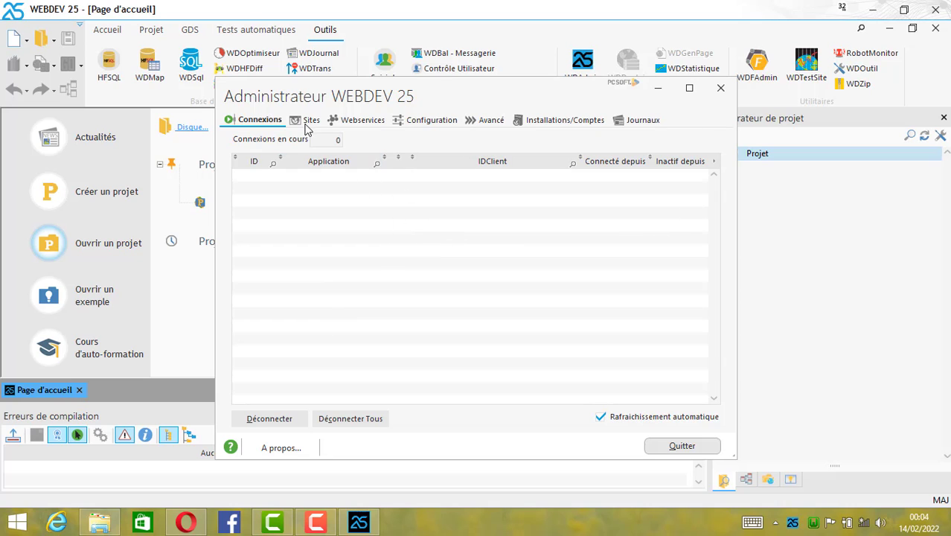
- Open the web server selection from the administrator's advanced settings
{"action": "left_click", "coordinate": [490, 122]}
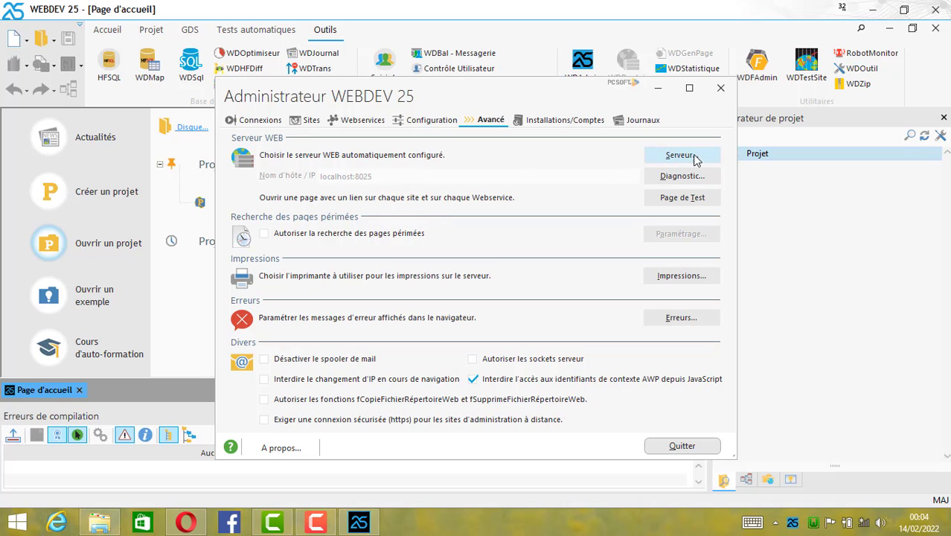
{"action": "left_click", "coordinate": [553, 125]}
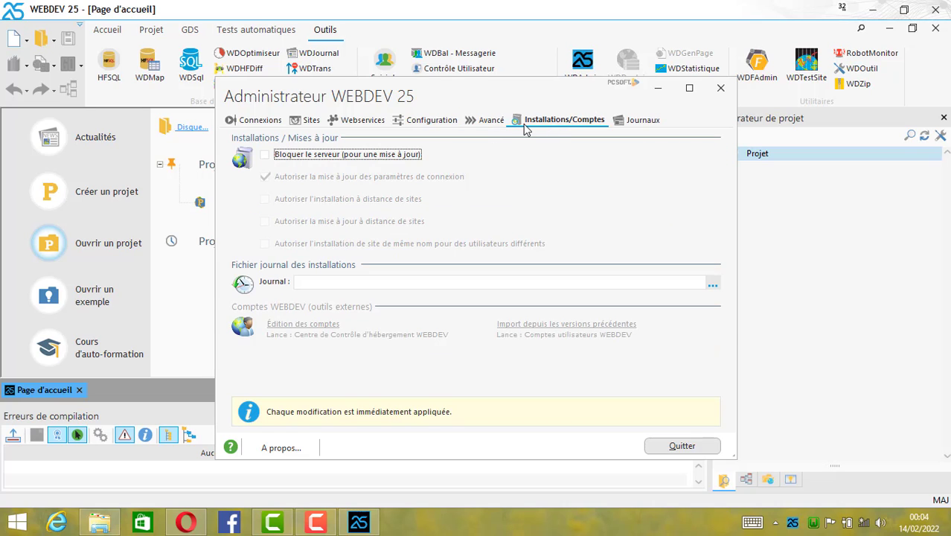
{"action": "left_click", "coordinate": [494, 123]}
{"action": "left_click", "coordinate": [686, 156]}
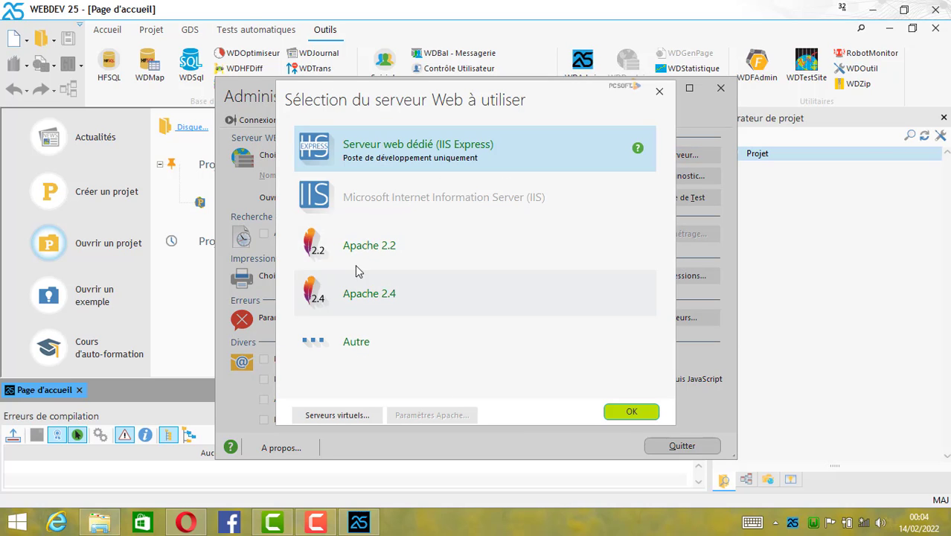
- Check the Apache version in the conf folder's path in File Explorer and return to the WEBDEV administrator
{"action": "left_click", "coordinate": [104, 524]}
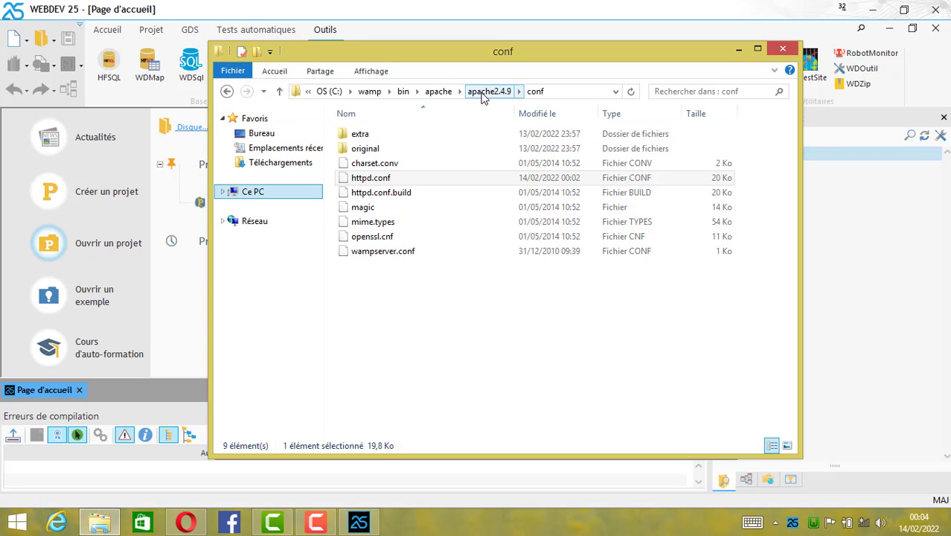
{"action": "left_click", "coordinate": [363, 522]}
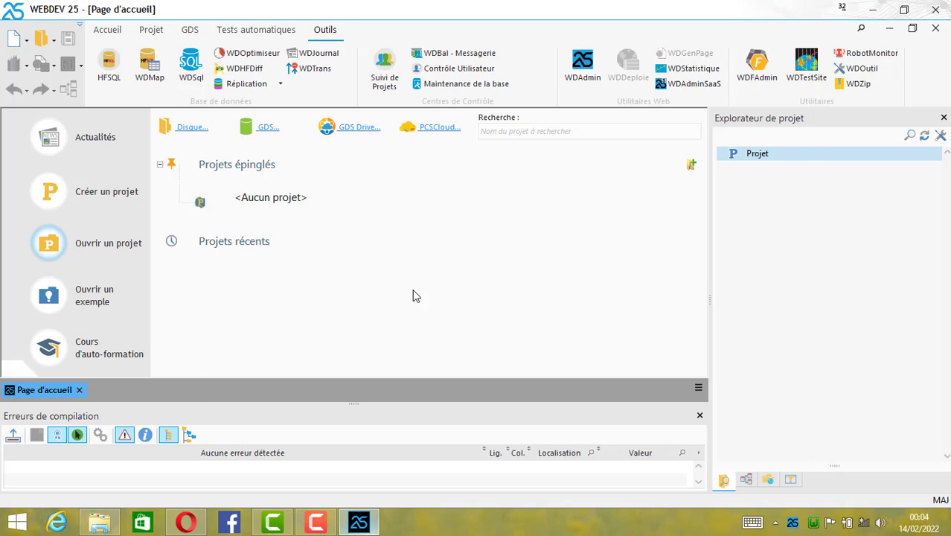
{"action": "double_click", "coordinate": [791, 522]}
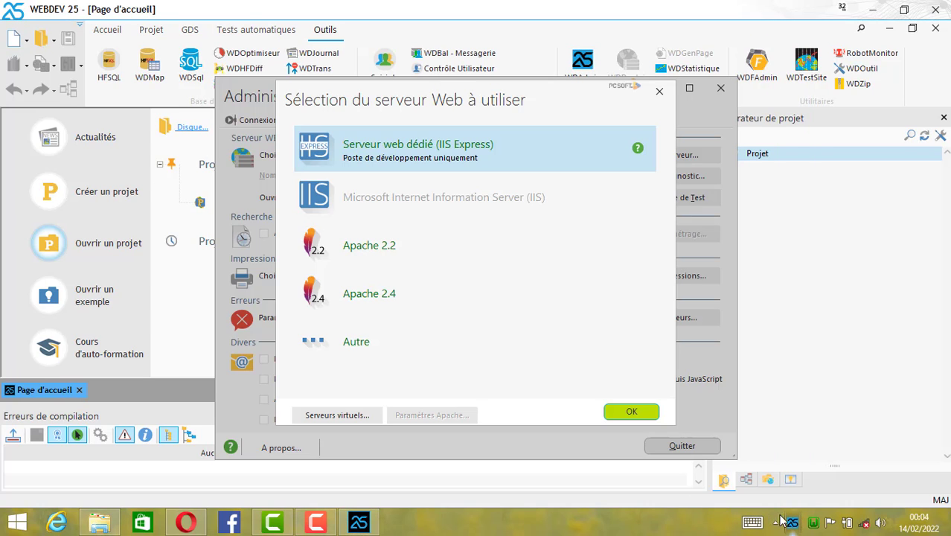
- Select Apache 2.4 as the web server and set its configuration type to WAMP5/WampServer
{"action": "left_click", "coordinate": [381, 305]}
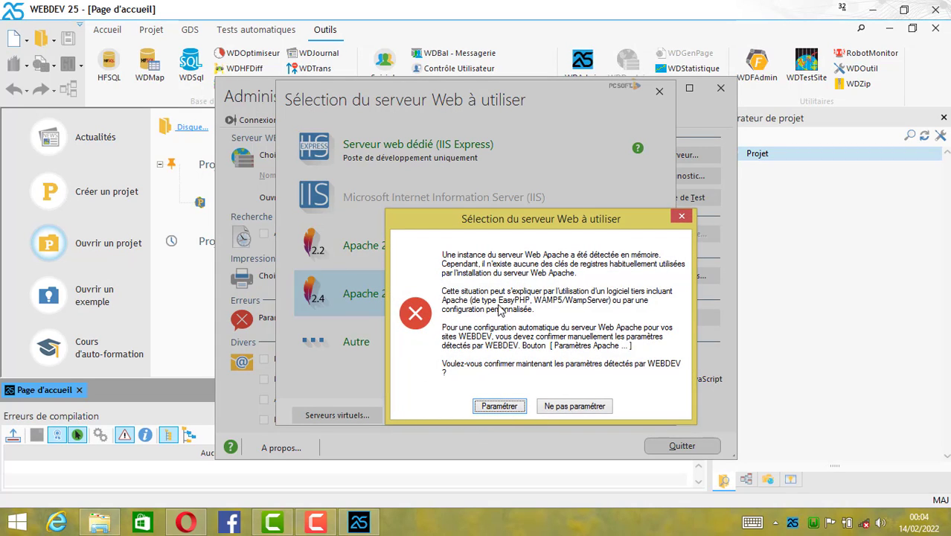
{"action": "left_click", "coordinate": [508, 406]}
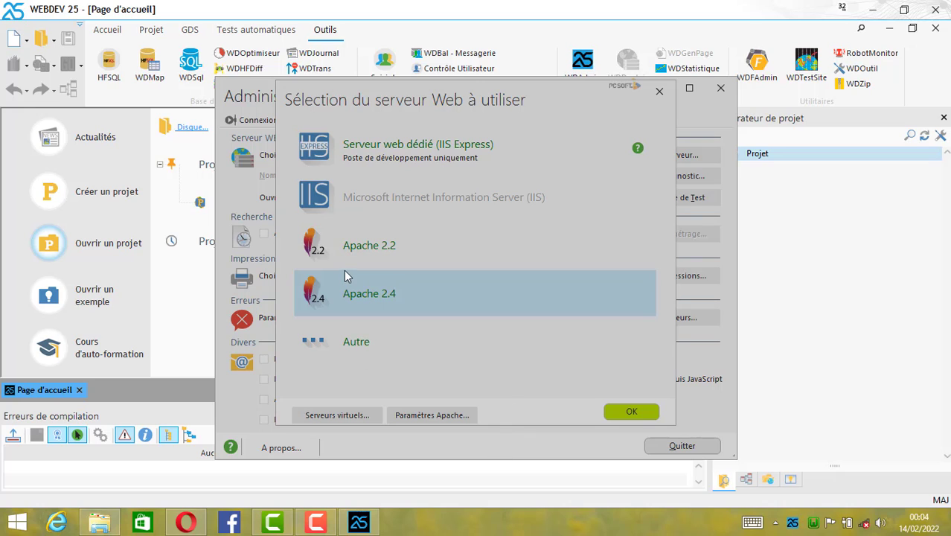
{"action": "left_click", "coordinate": [406, 273]}
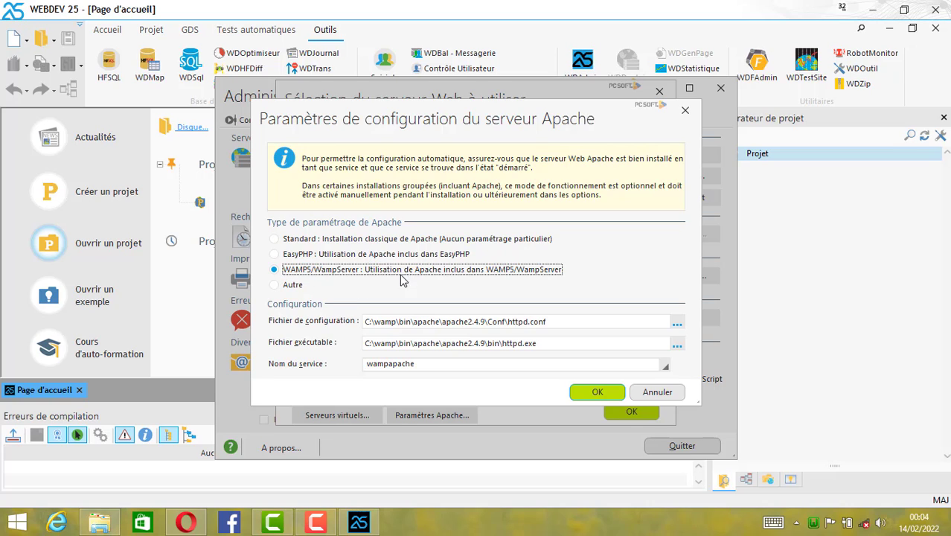
- Review the httpd.conf, httpd.exe and wampapache service entries, and apply the Apache 2.4 server configuration
{"action": "left_click", "coordinate": [365, 323]}
{"action": "left_click_drag", "start_coordinate": [366, 324], "coordinate": [533, 323]}
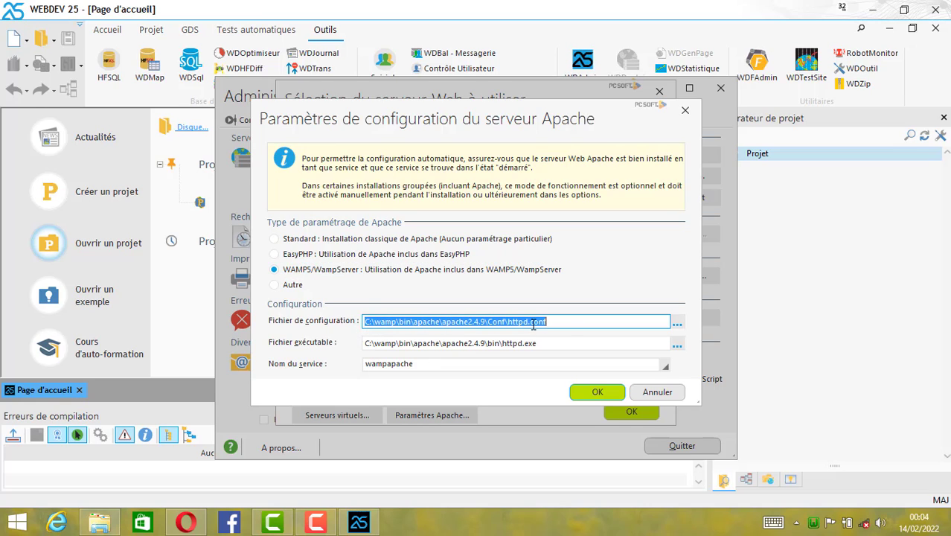
{"action": "left_click", "coordinate": [557, 321]}
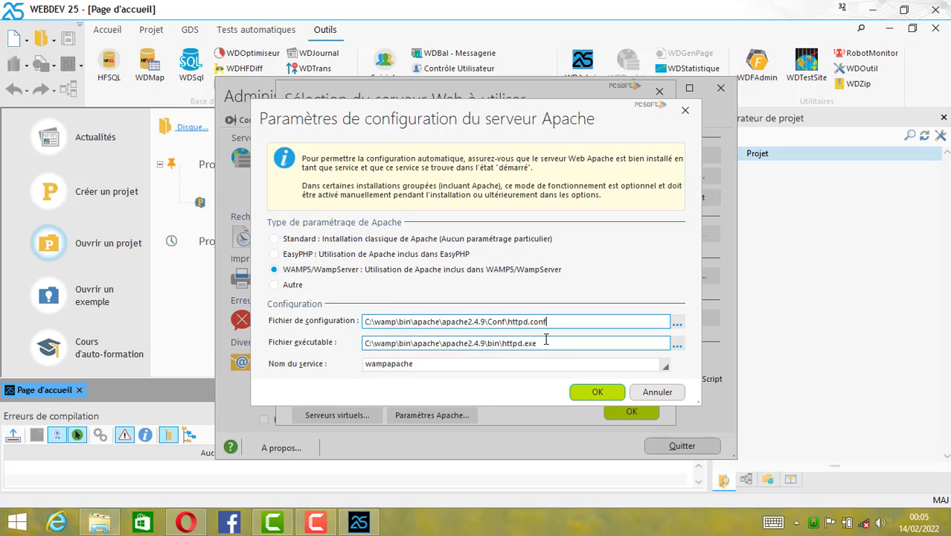
{"action": "left_click_drag", "start_coordinate": [566, 320], "coordinate": [520, 369]}
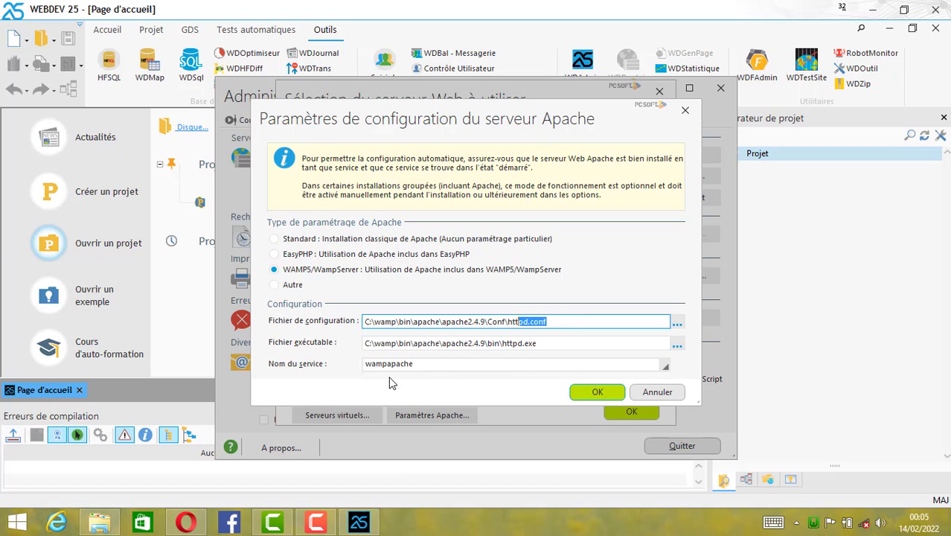
{"action": "left_click", "coordinate": [596, 394]}
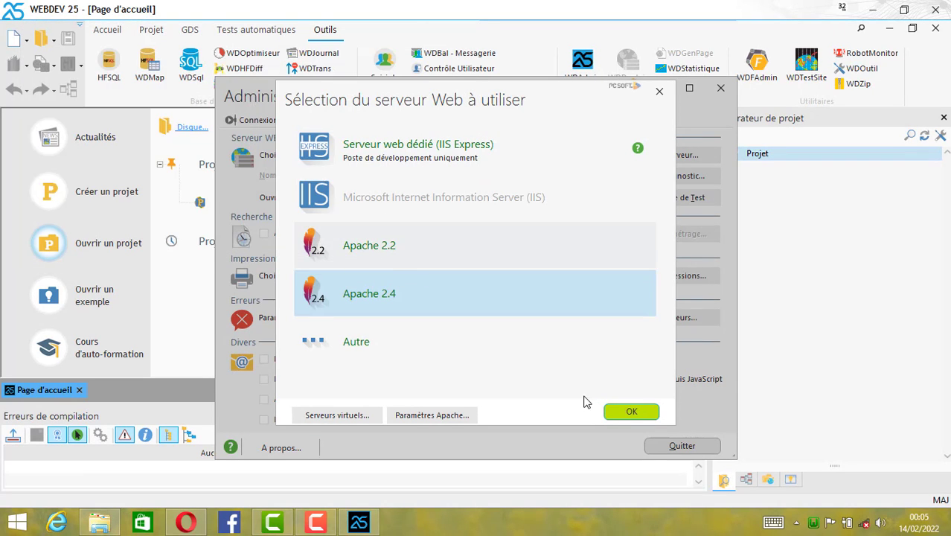
{"action": "left_click", "coordinate": [629, 414]}
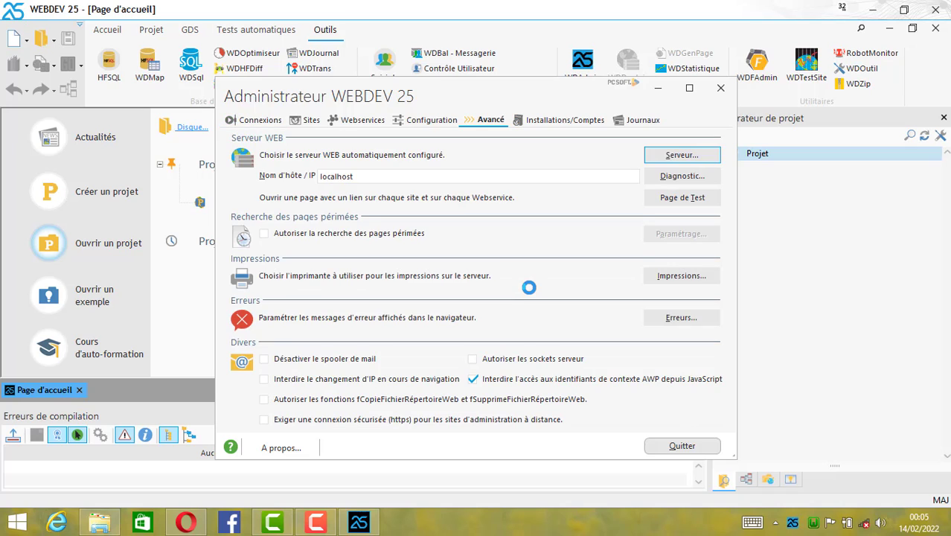
- Set the host name to localhost:8000 and run the configuration diagnostic, correcting the launcher's virtual directory configuration
{"action": "left_click", "coordinate": [346, 177]}
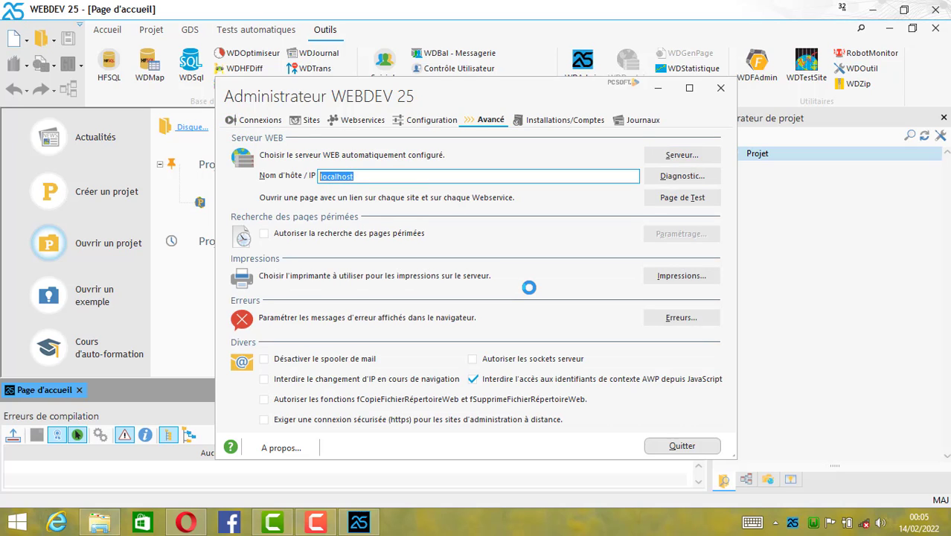
{"action": "left_click", "coordinate": [355, 177]}
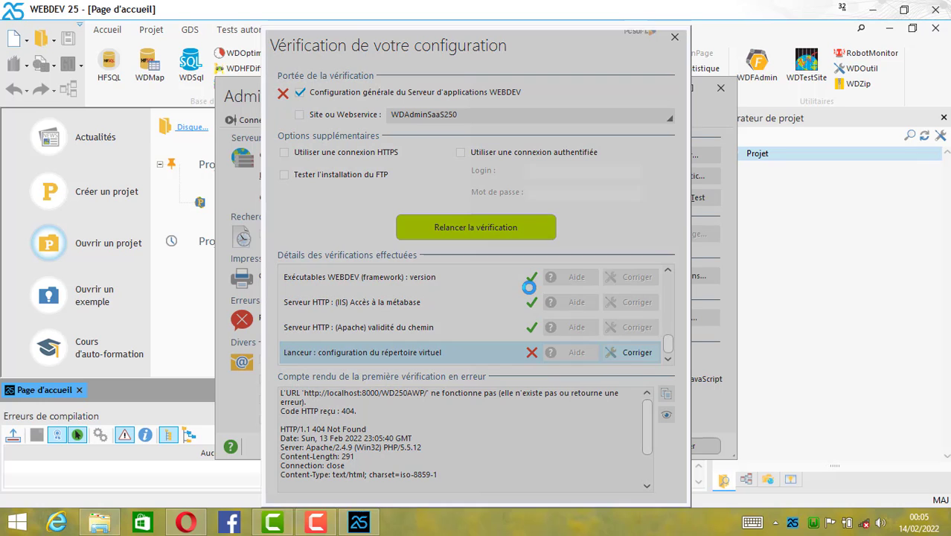
{"action": "key", "text": "Return"}
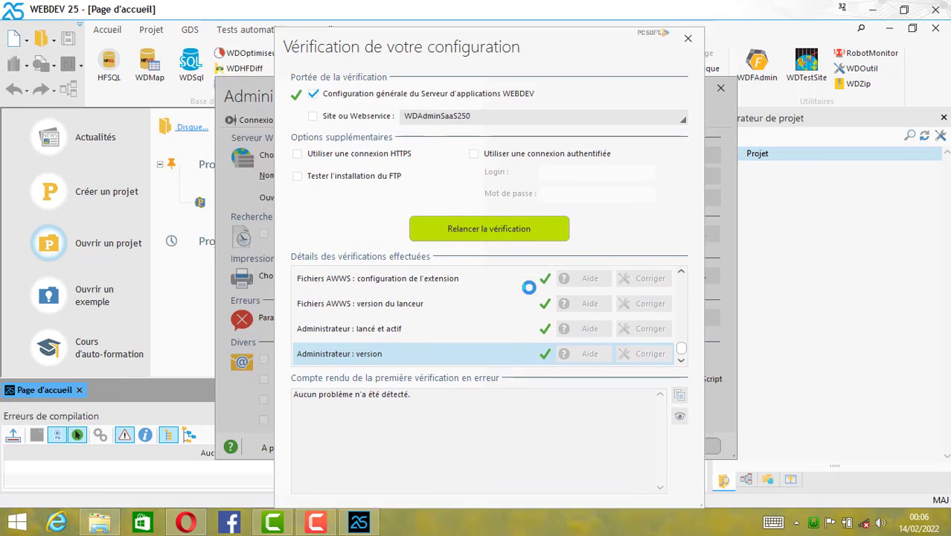
{"action": "left_click", "coordinate": [663, 27]}
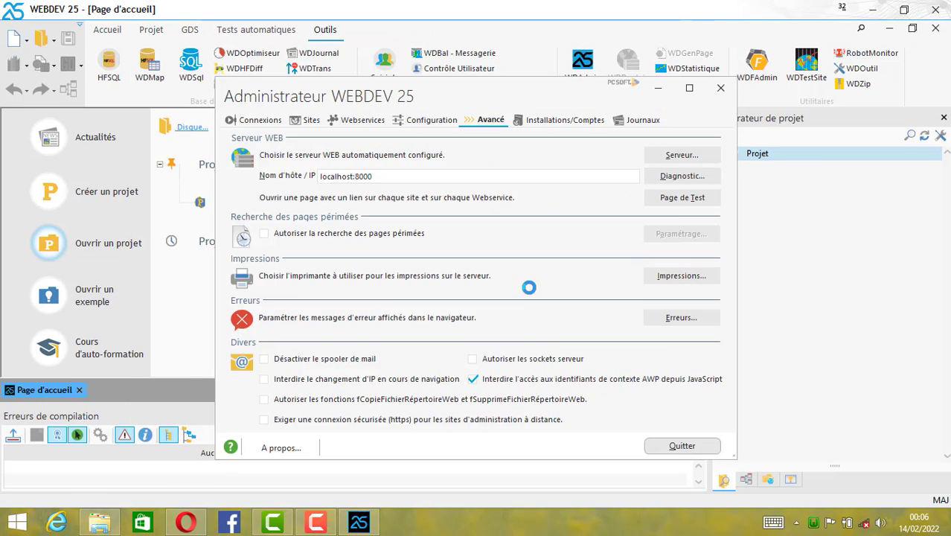
- Check the host name entry and open the administrator's test page in Opera
{"action": "left_click_drag", "start_coordinate": [320, 177], "coordinate": [360, 176]}
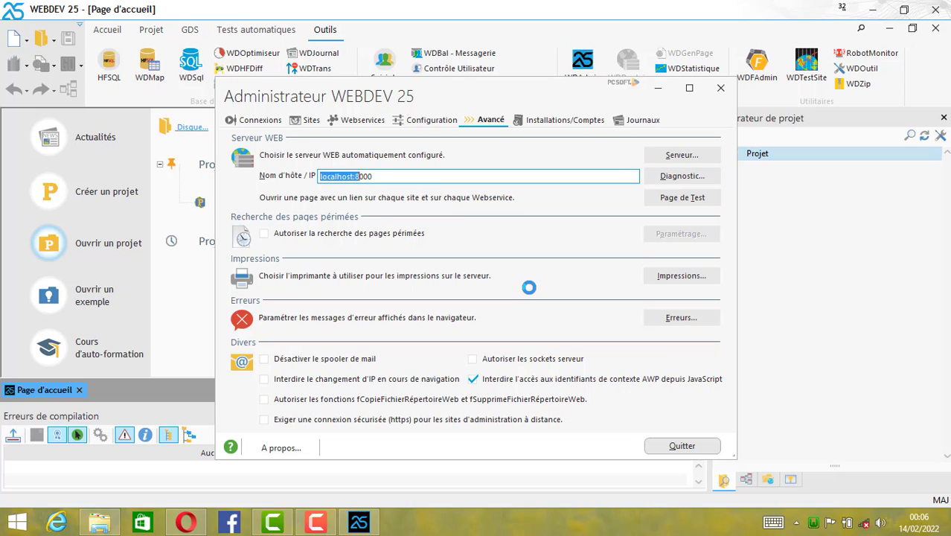
{"action": "left_click", "coordinate": [373, 176]}
{"action": "left_click", "coordinate": [682, 197]}
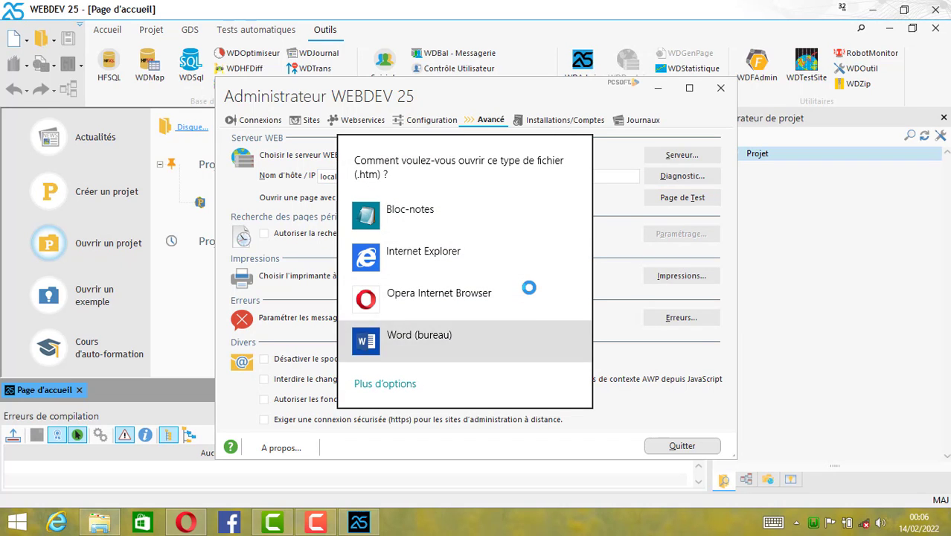
{"action": "left_click", "coordinate": [462, 299]}
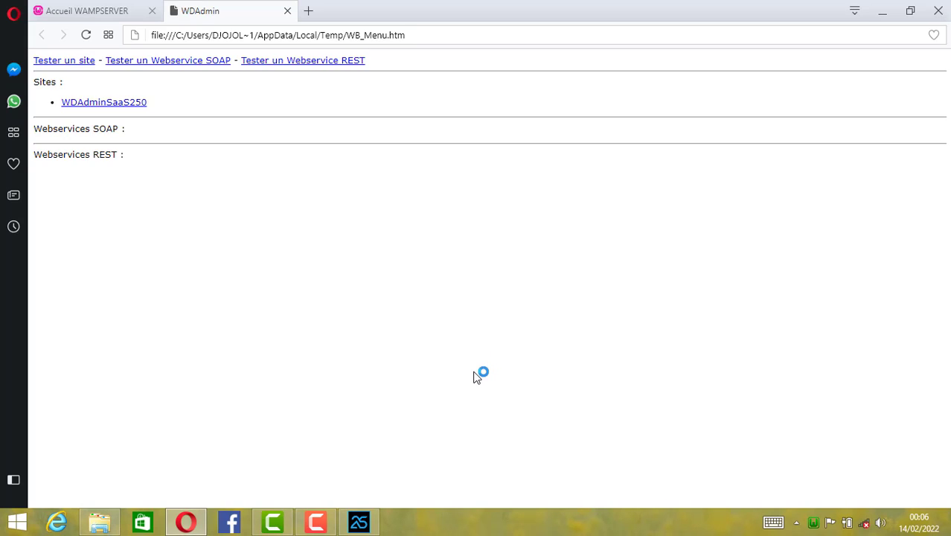
- Examine the site and webservice lists and the WB_Menu.htm address on the test page, and return to WEBDEV 25
{"action": "left_click_drag", "start_coordinate": [178, 173], "coordinate": [45, 68]}
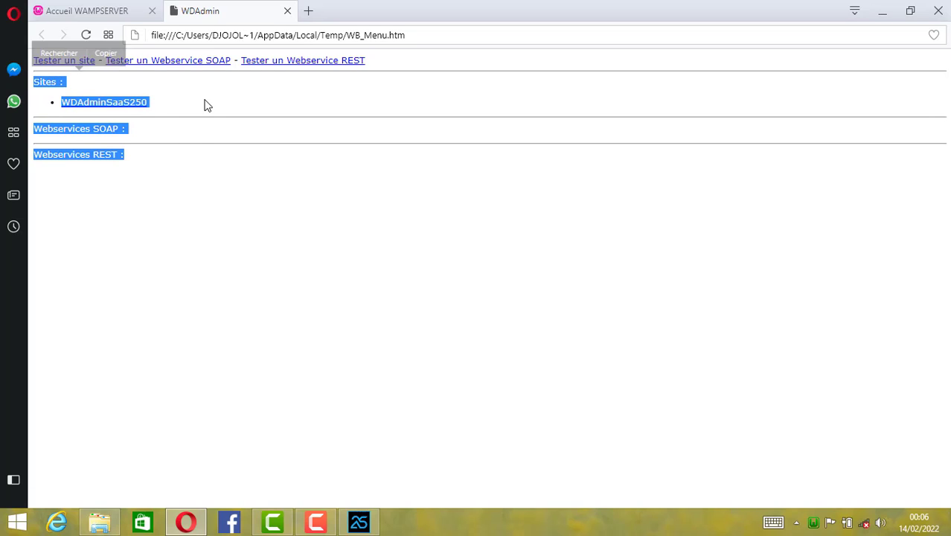
{"action": "left_click", "coordinate": [407, 38]}
{"action": "left_click_drag", "start_coordinate": [407, 41], "coordinate": [117, 41]}
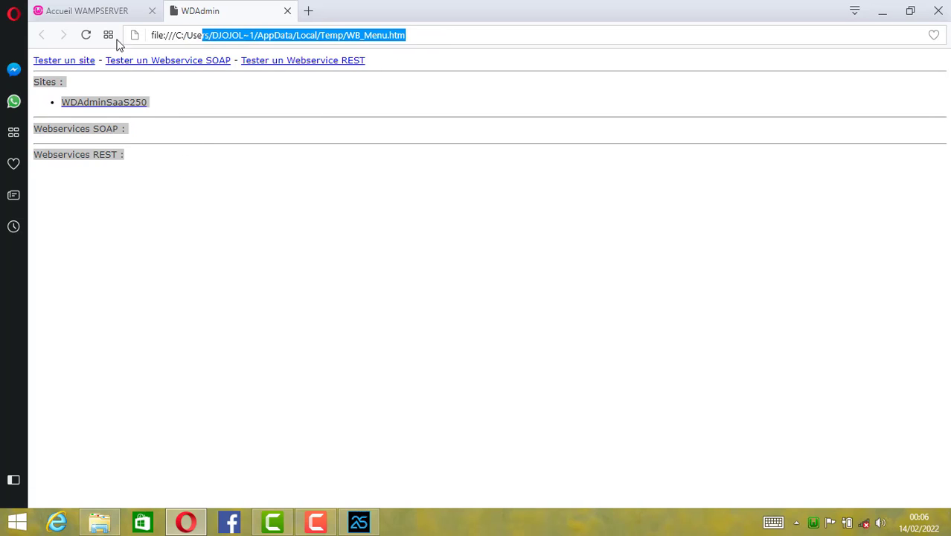
{"action": "left_click", "coordinate": [374, 526]}
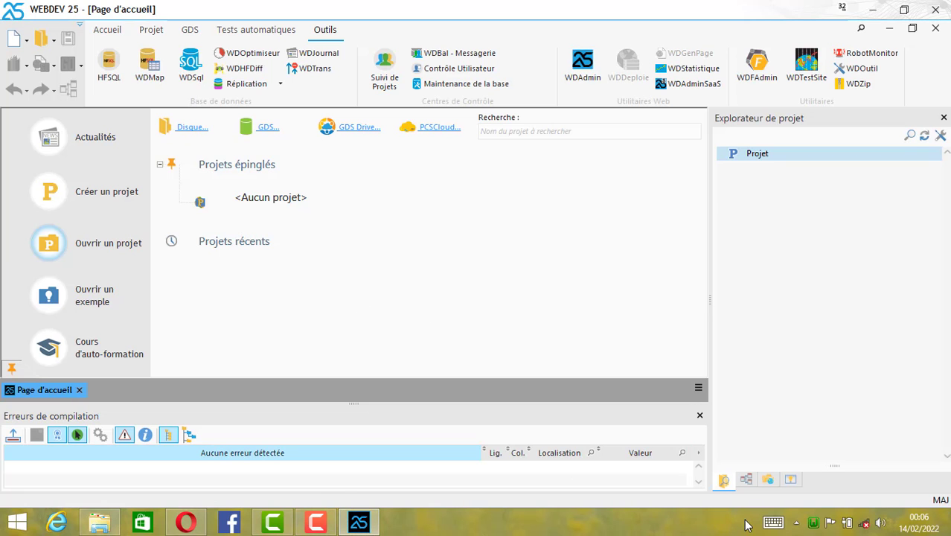